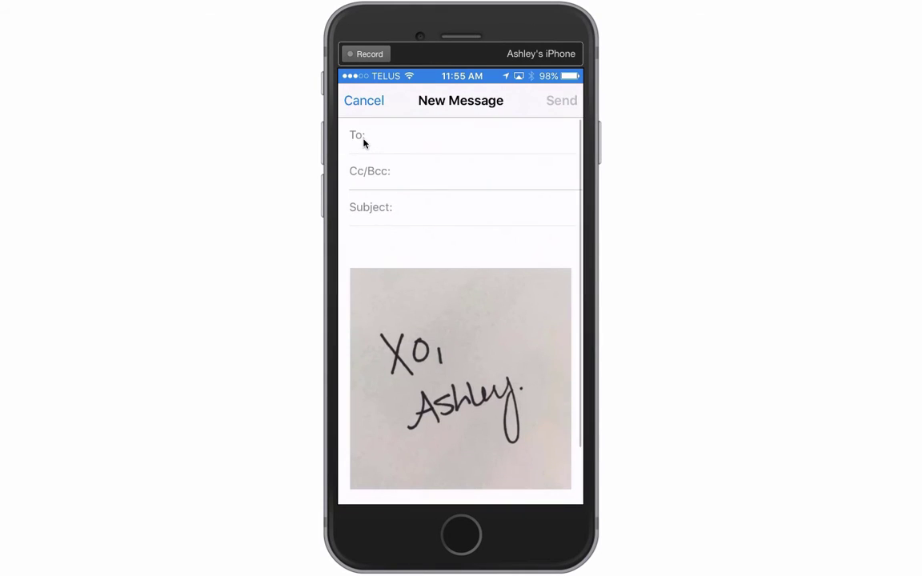
- Address the signature photo email to your own e-mail address
{"action": "type", "text": "ashley"}
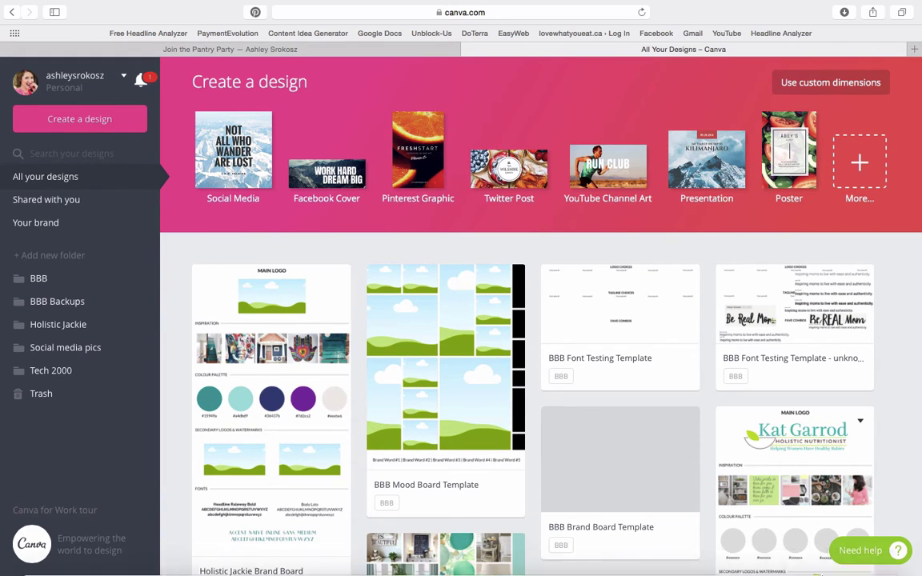
{"action": "left_click", "coordinate": [738, 560]}
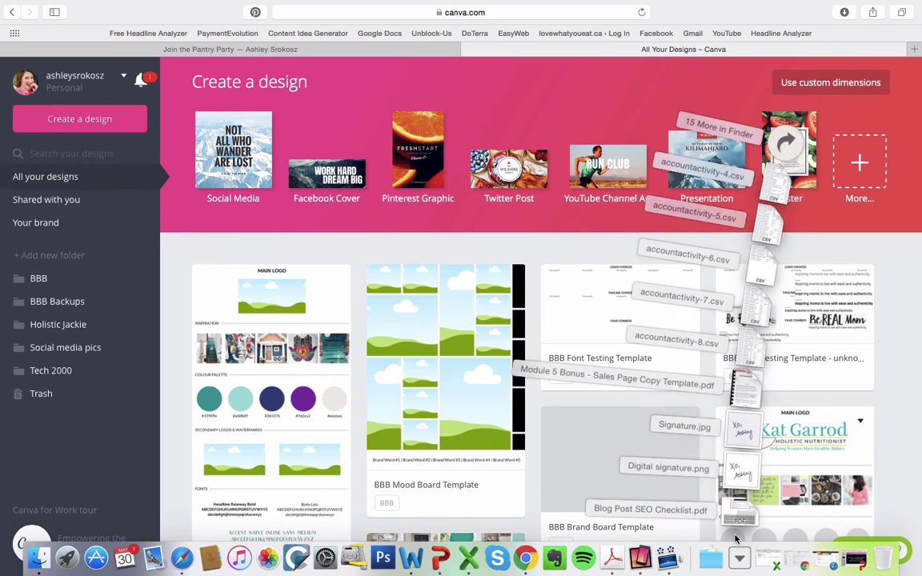
{"action": "left_click", "coordinate": [663, 436]}
{"action": "key", "text": "ctrl+Left"}
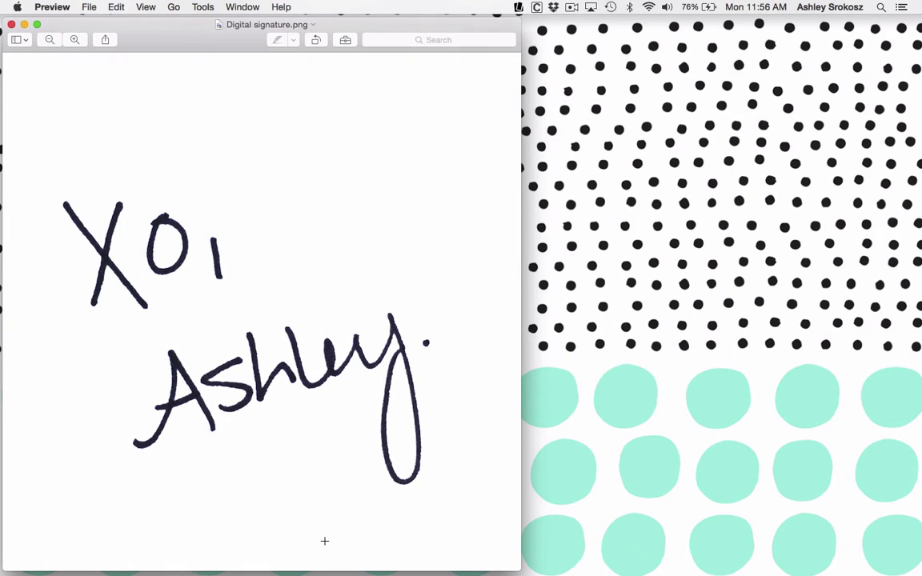
{"action": "left_click", "coordinate": [11, 25]}
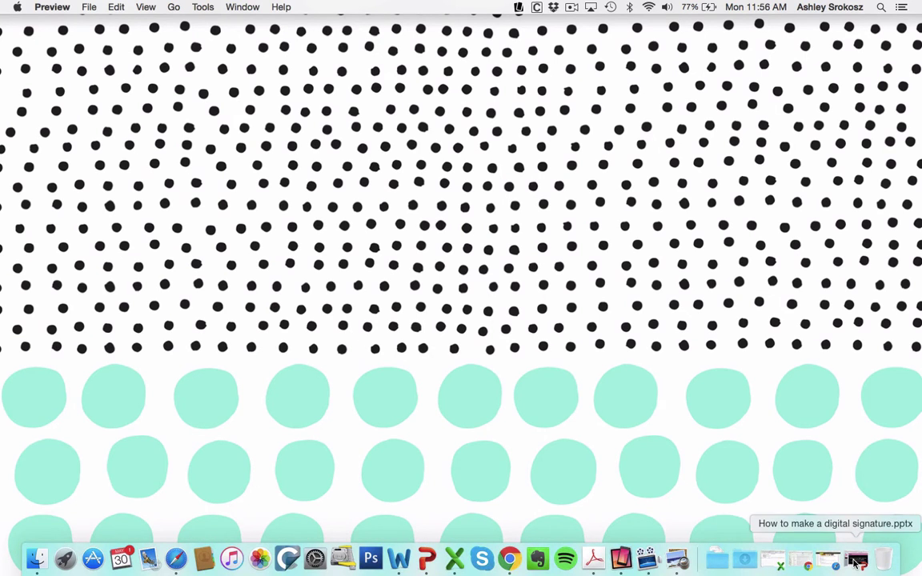
{"action": "left_click", "coordinate": [176, 559]}
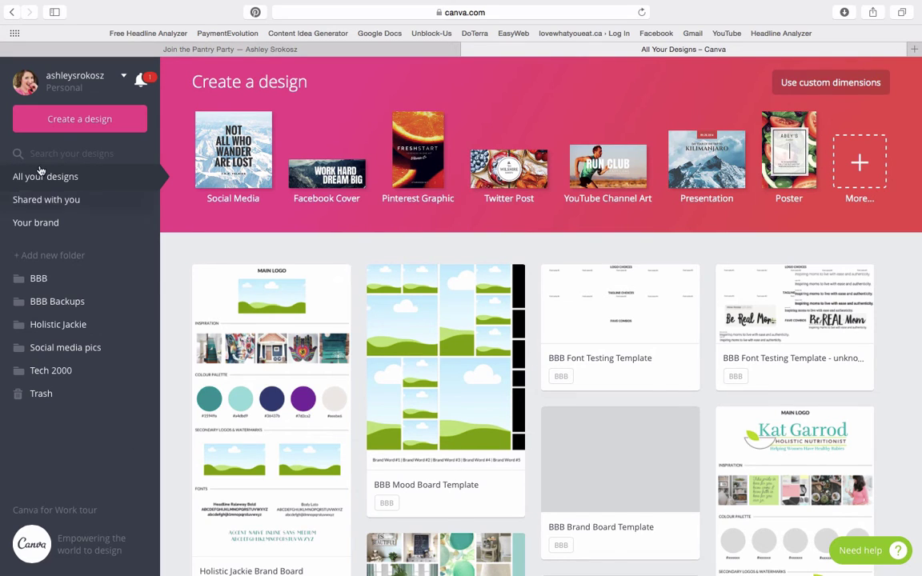
- Create a custom-size design with width 3000 px and height 3000 px
{"action": "left_click", "coordinate": [64, 120]}
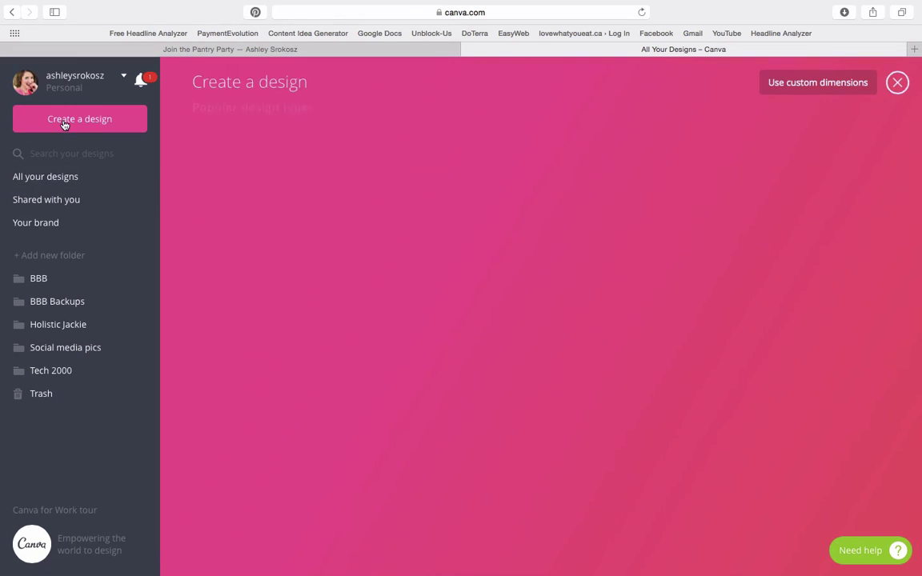
{"action": "left_click", "coordinate": [800, 83]}
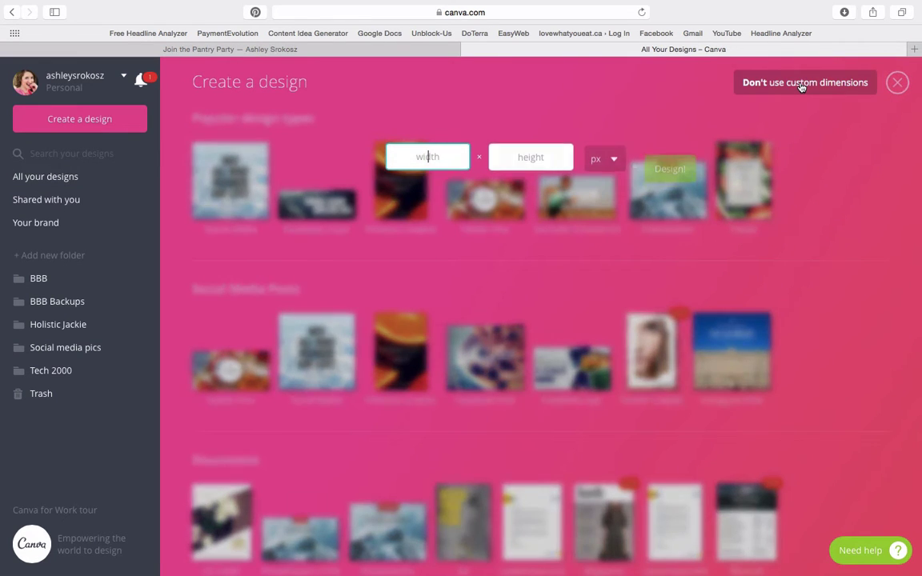
{"action": "type", "text": "3000"}
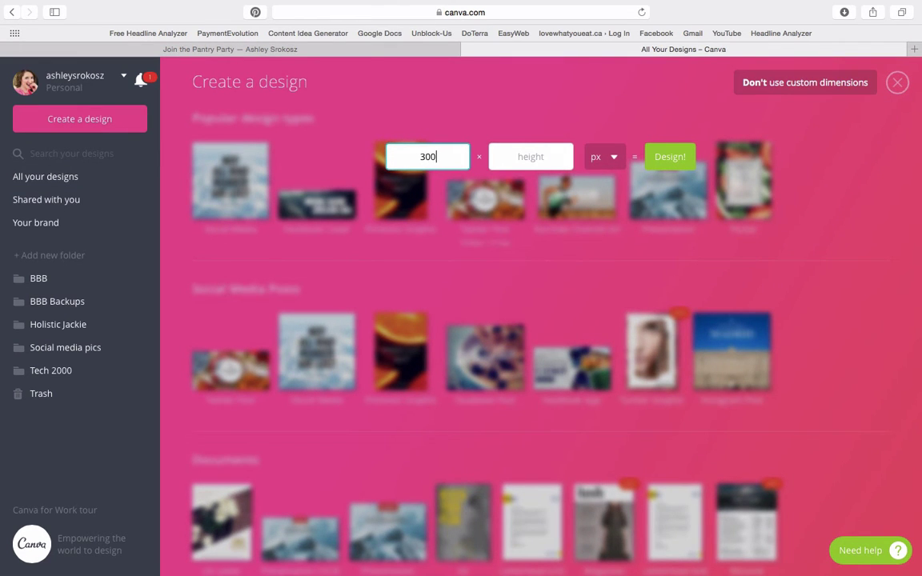
{"action": "key", "text": "Tab"}
{"action": "type", "text": "3000"}
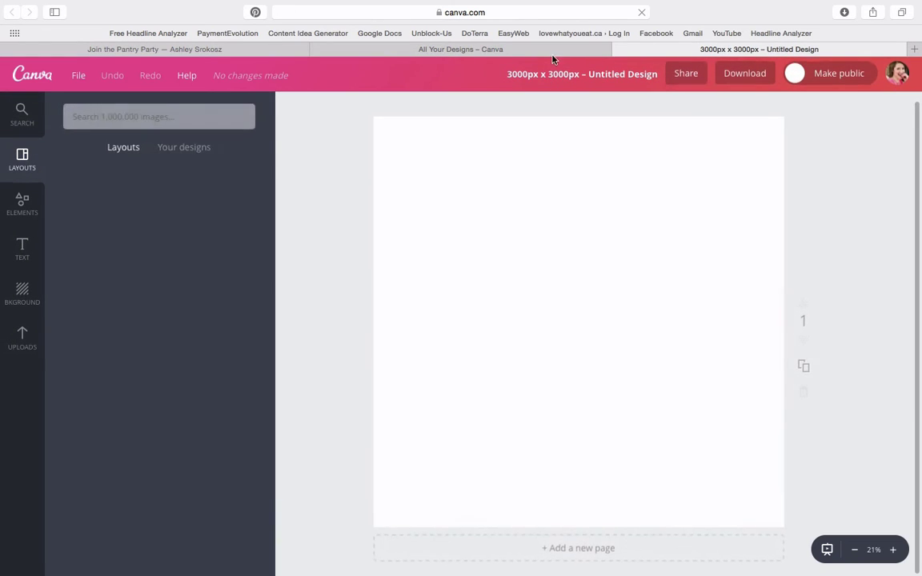
- Rename the design 'Digital signature' and show the Uploads library
{"action": "left_click", "coordinate": [557, 78]}
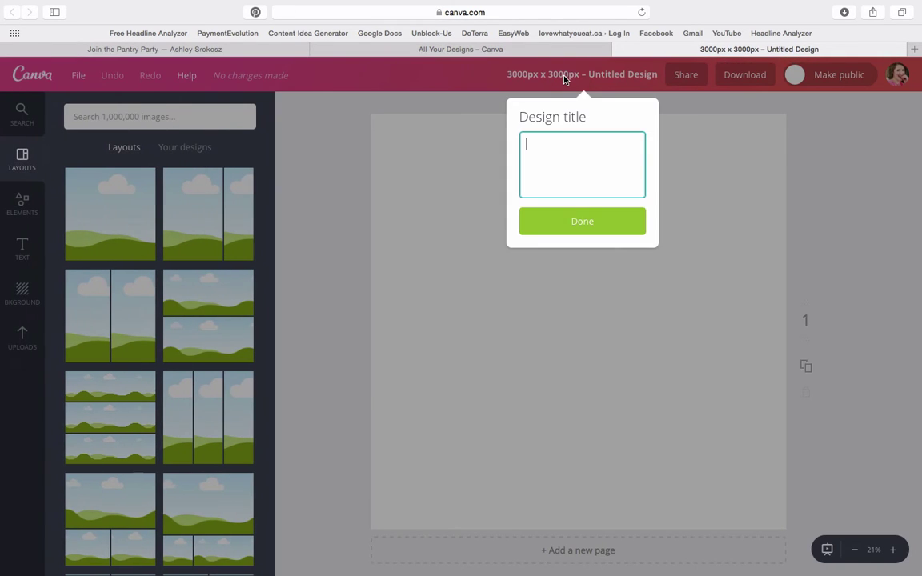
{"action": "type", "text": "s"}
{"action": "key", "text": "BackSpace"}
{"action": "type", "text": "Digital signature"}
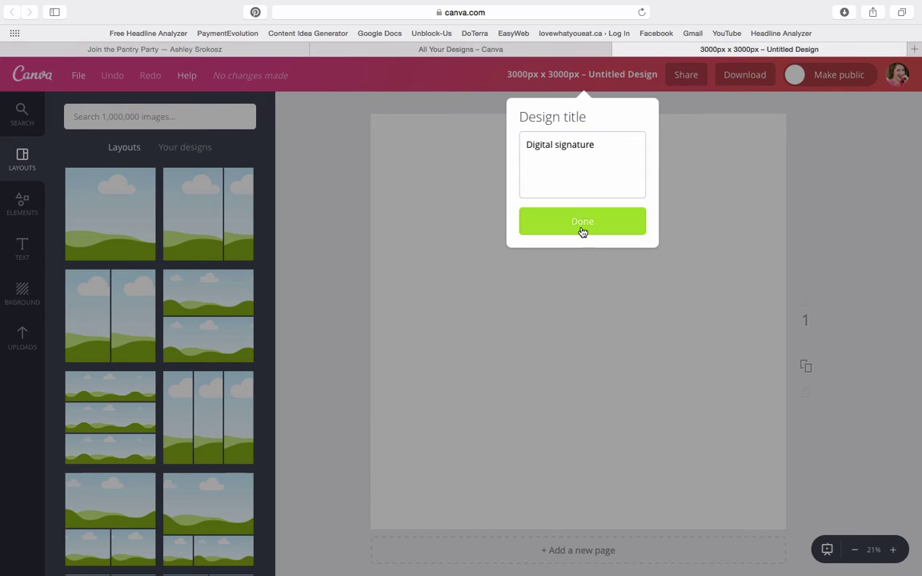
{"action": "left_click", "coordinate": [583, 228]}
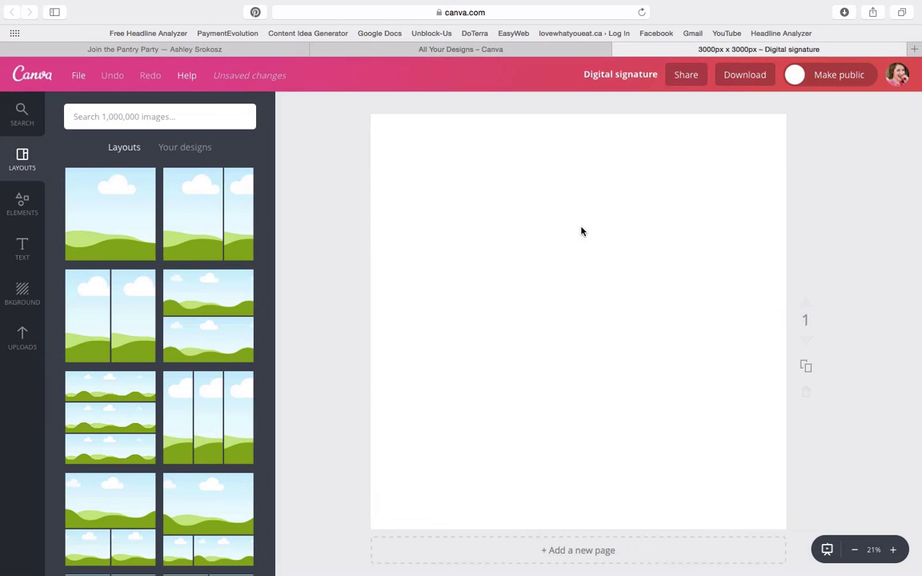
{"action": "left_click", "coordinate": [21, 340]}
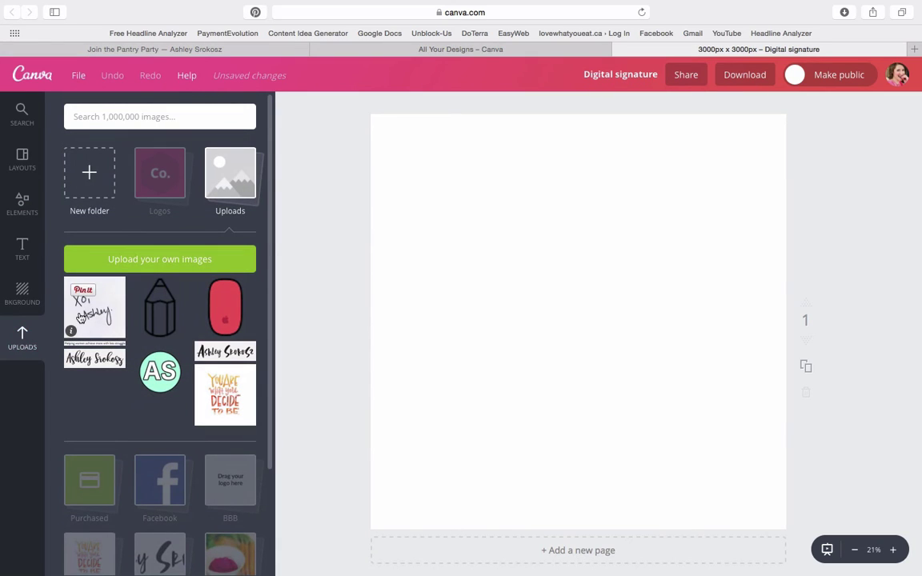
- Upload Digital signature.png from Downloads, located by sorting the list by date modified
{"action": "left_click", "coordinate": [174, 264]}
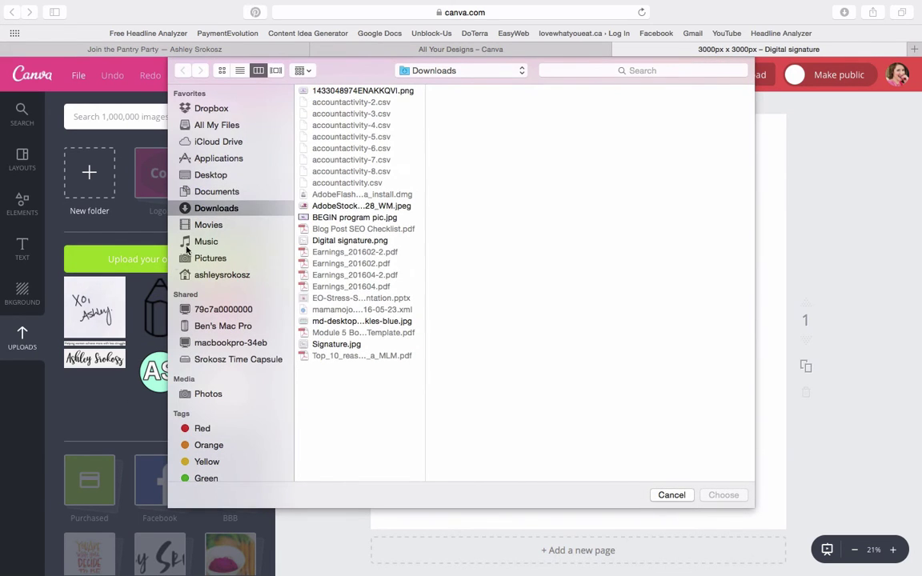
{"action": "left_click", "coordinate": [341, 92]}
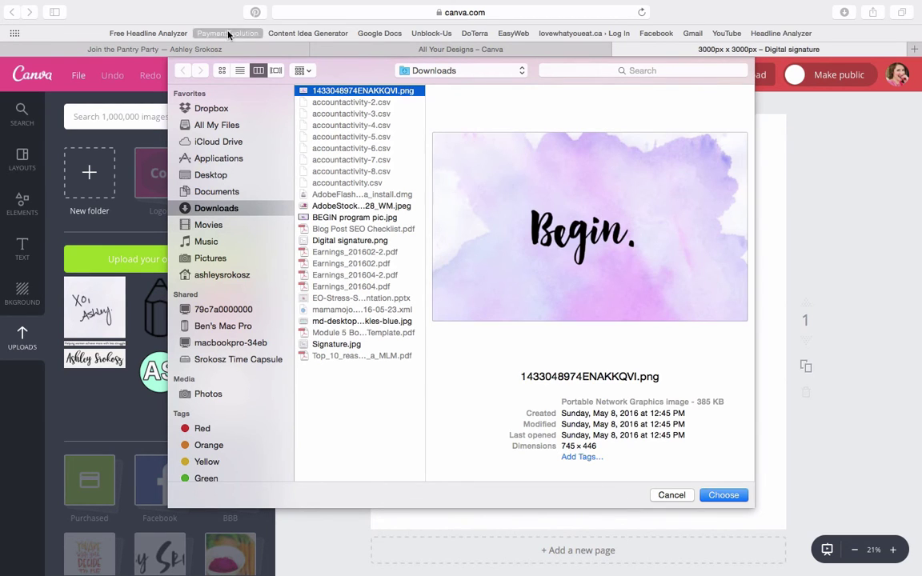
{"action": "left_click", "coordinate": [239, 70]}
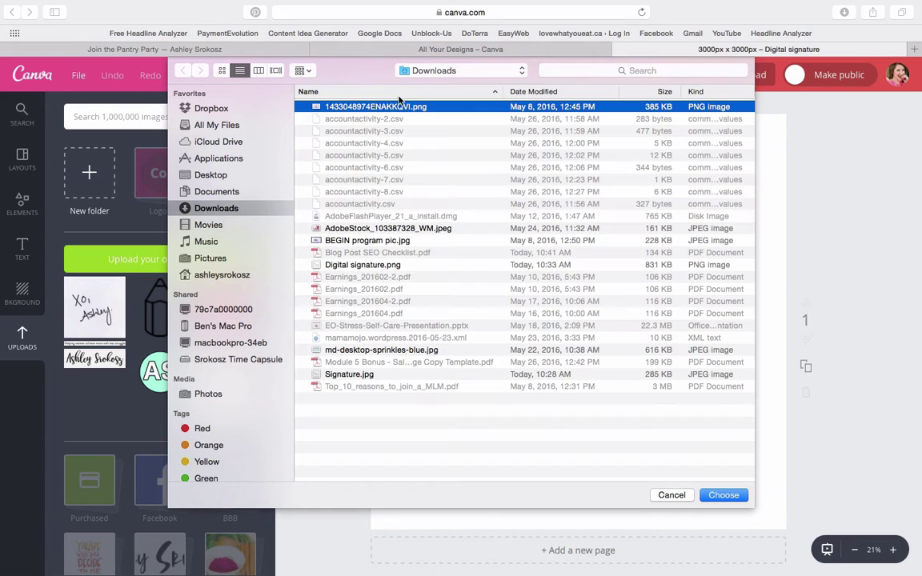
{"action": "left_click", "coordinate": [528, 92]}
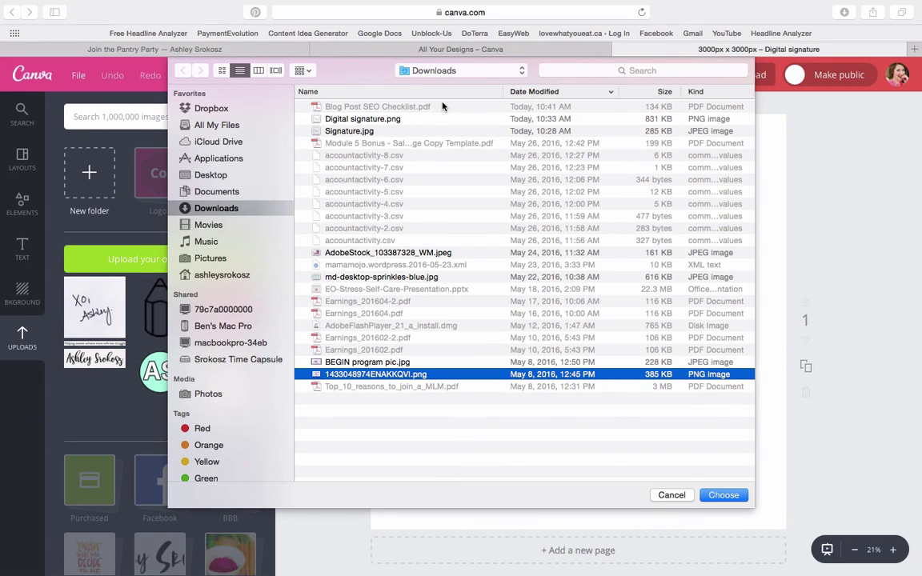
{"action": "left_click", "coordinate": [376, 119]}
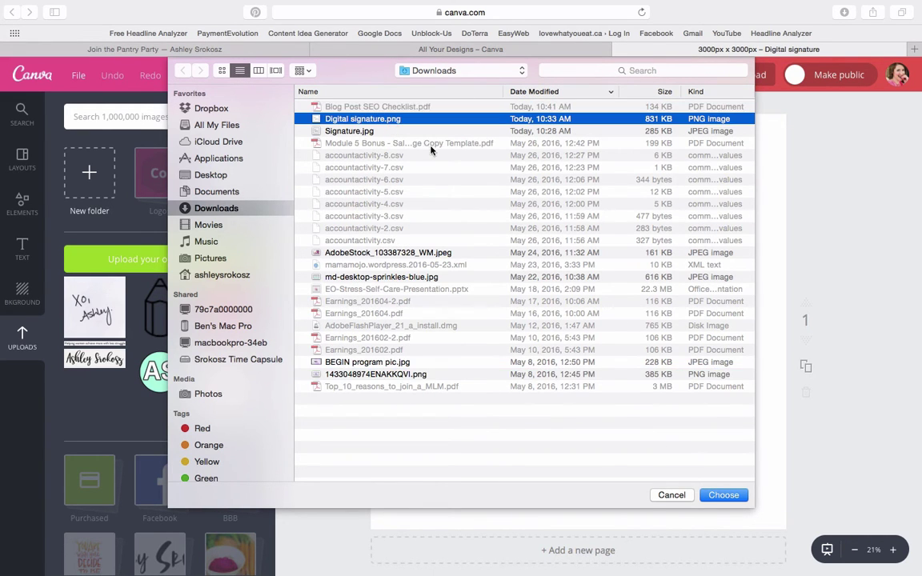
{"action": "left_click", "coordinate": [720, 495]}
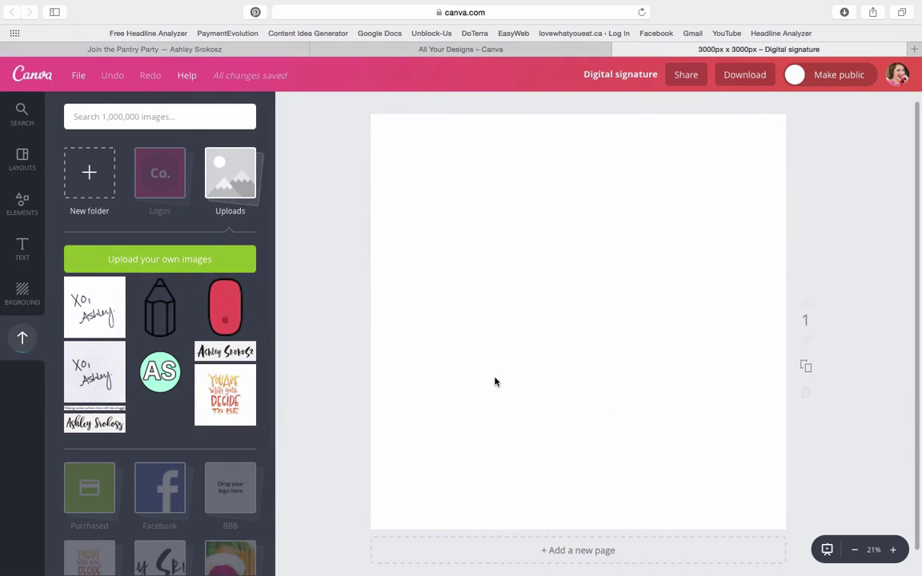
- Drag the XO, Ashley signature onto the canvas and enlarge it to about 2020 × 2020
{"action": "left_click", "coordinate": [20, 344]}
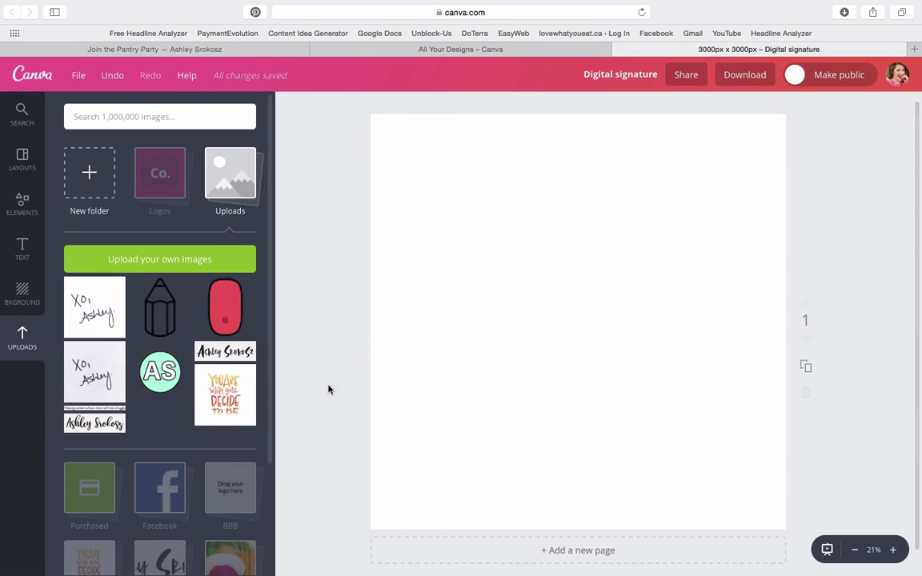
{"action": "left_click_drag", "start_coordinate": [90, 367], "coordinate": [568, 294]}
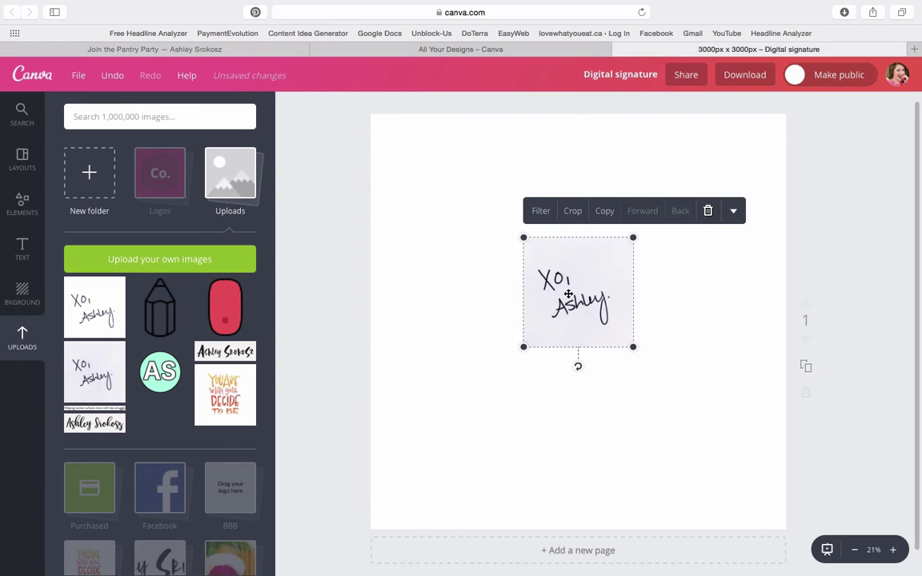
{"action": "mouse_move", "coordinate": [522, 237]}
{"action": "left_mouse_down"}
{"action": "mouse_move", "coordinate": [469, 187]}
{"action": "mouse_move", "coordinate": [384, 136]}
{"action": "left_mouse_up"}
{"action": "mouse_move", "coordinate": [633, 346]}
{"action": "left_mouse_down"}
{"action": "mouse_move", "coordinate": [788, 496]}
{"action": "mouse_move", "coordinate": [628, 346]}
{"action": "left_mouse_up"}
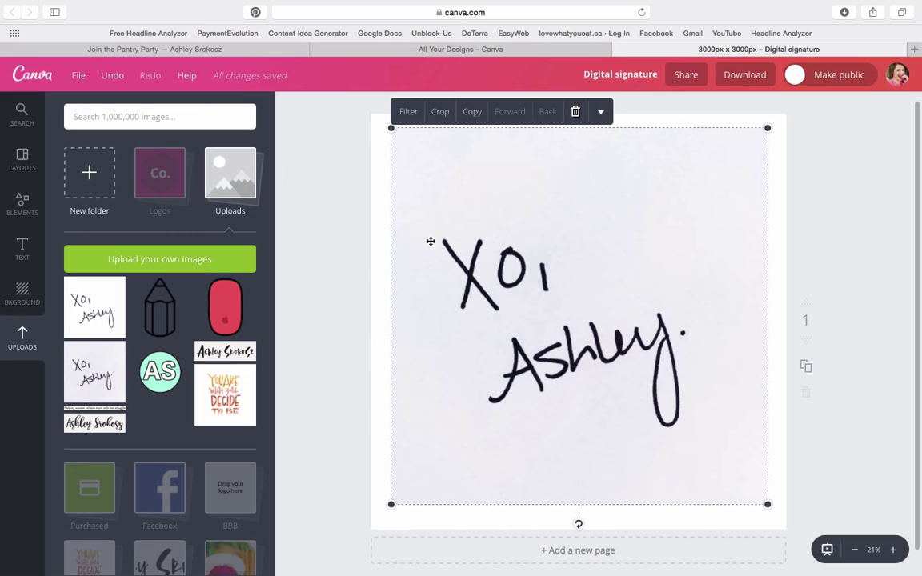
- Set the signature's filter brightness to about +39 and contrast to +98, then deselect it
{"action": "left_click", "coordinate": [408, 113]}
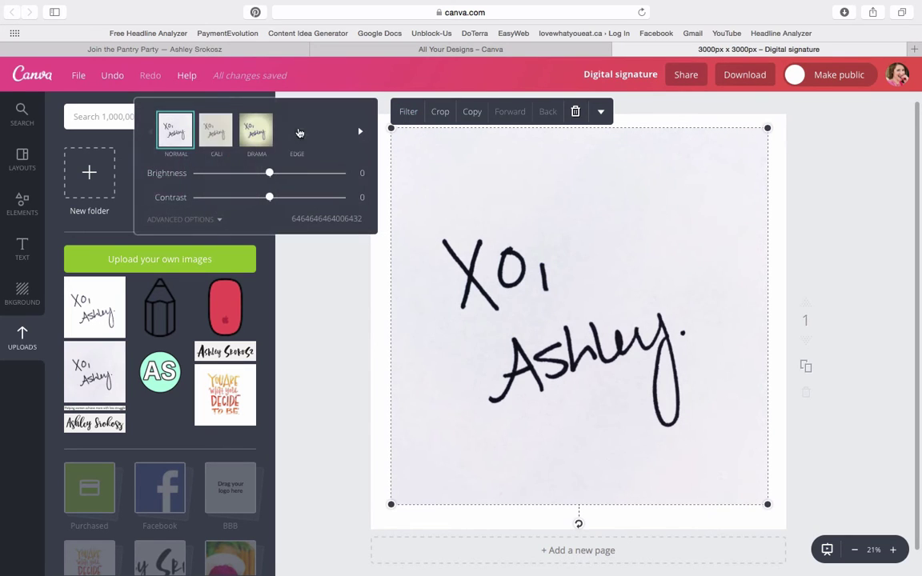
{"action": "left_click", "coordinate": [202, 222]}
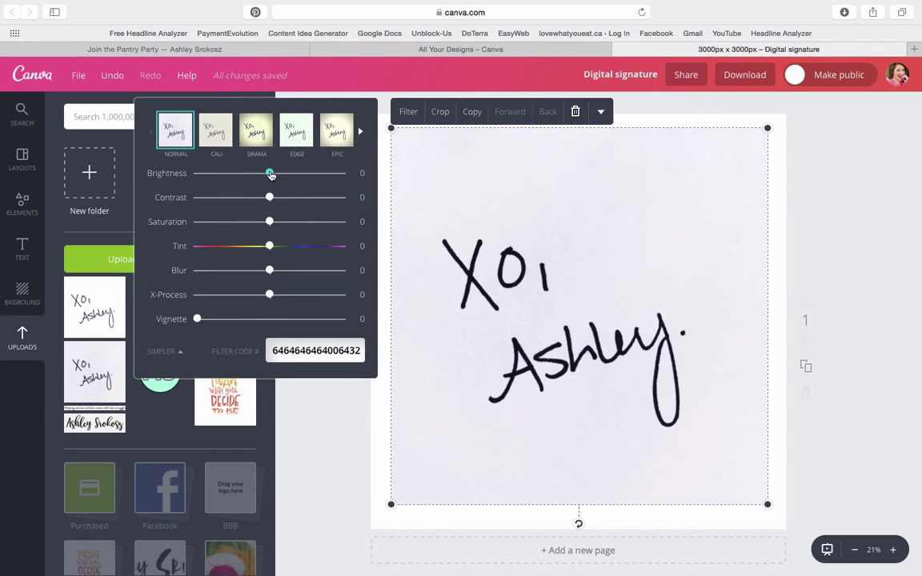
{"action": "left_click_drag", "start_coordinate": [270, 173], "coordinate": [307, 174]}
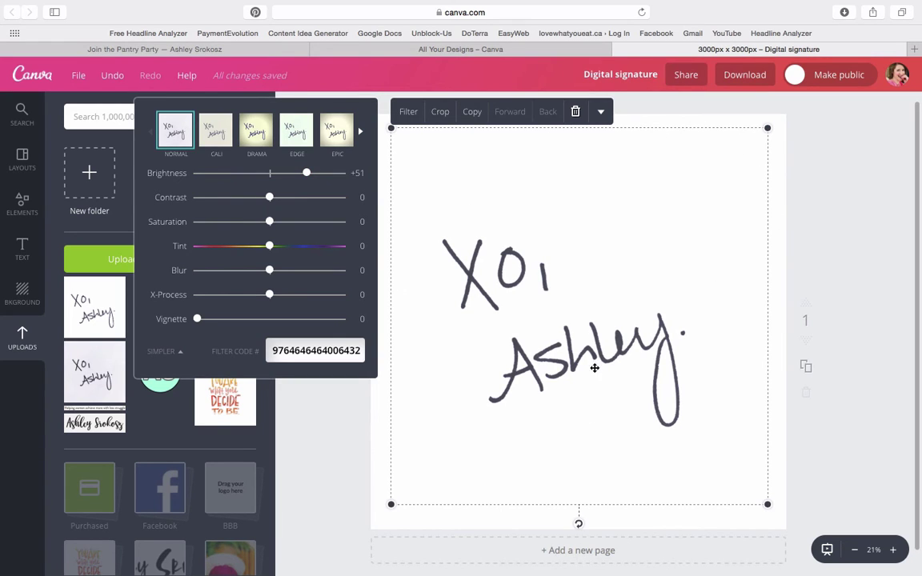
{"action": "left_click_drag", "start_coordinate": [264, 200], "coordinate": [340, 194]}
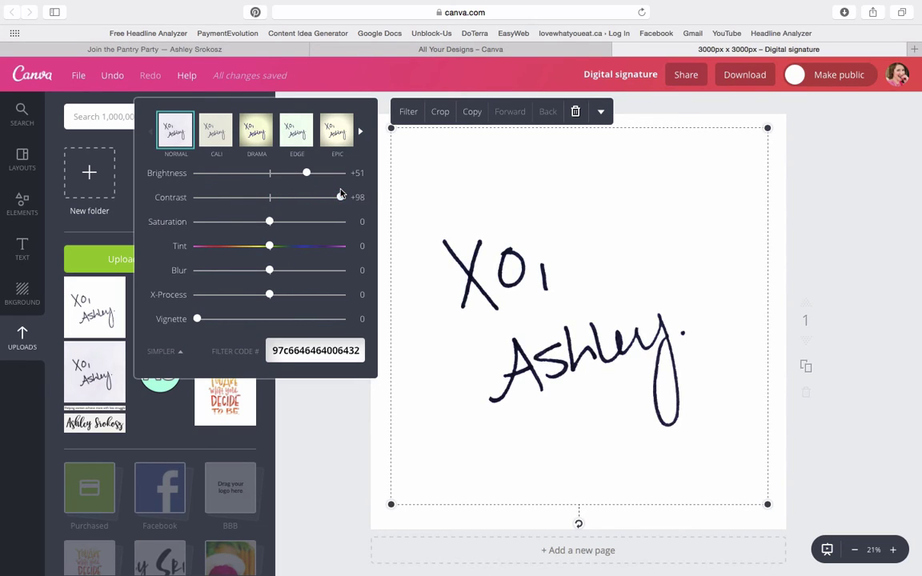
{"action": "left_click", "coordinate": [295, 174]}
{"action": "mouse_move", "coordinate": [295, 178]}
{"action": "left_mouse_down"}
{"action": "mouse_move", "coordinate": [251, 175]}
{"action": "mouse_move", "coordinate": [299, 173]}
{"action": "left_mouse_up"}
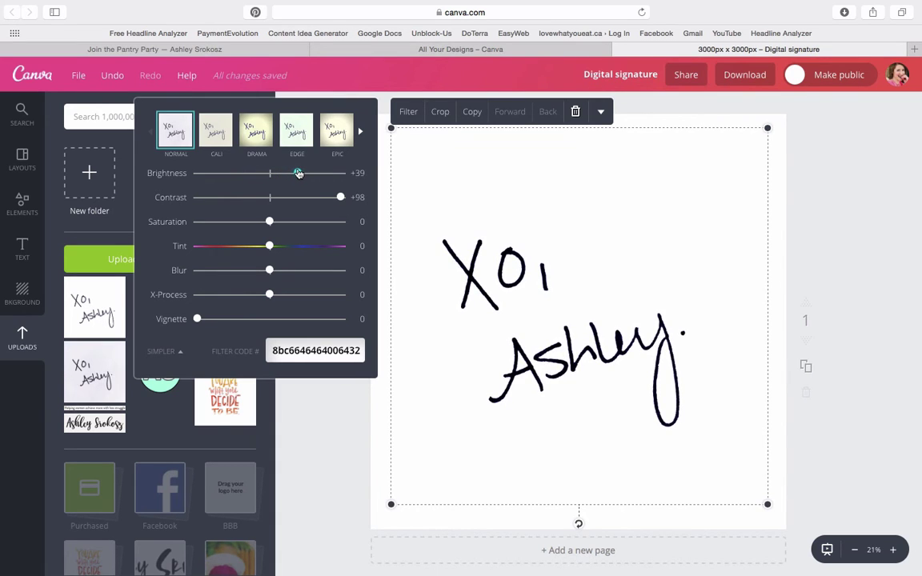
{"action": "left_click", "coordinate": [352, 449]}
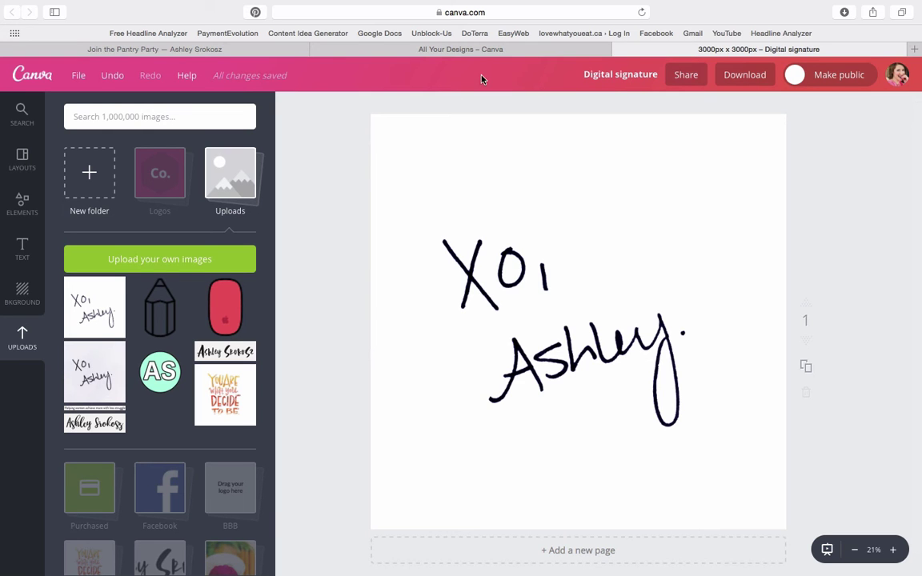
- Save the Digital signature design and download it as an Image: for Web (JPG)
{"action": "left_click", "coordinate": [77, 77]}
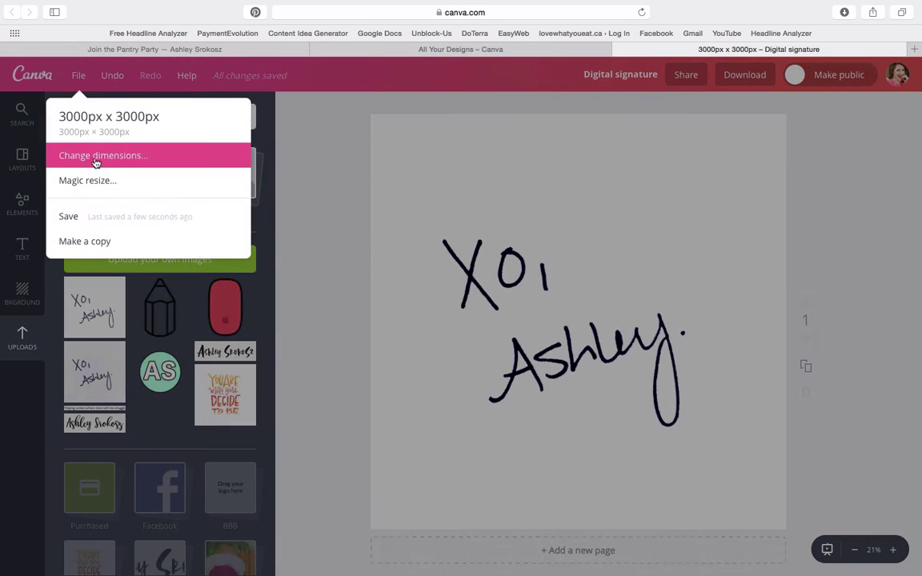
{"action": "left_click", "coordinate": [97, 214]}
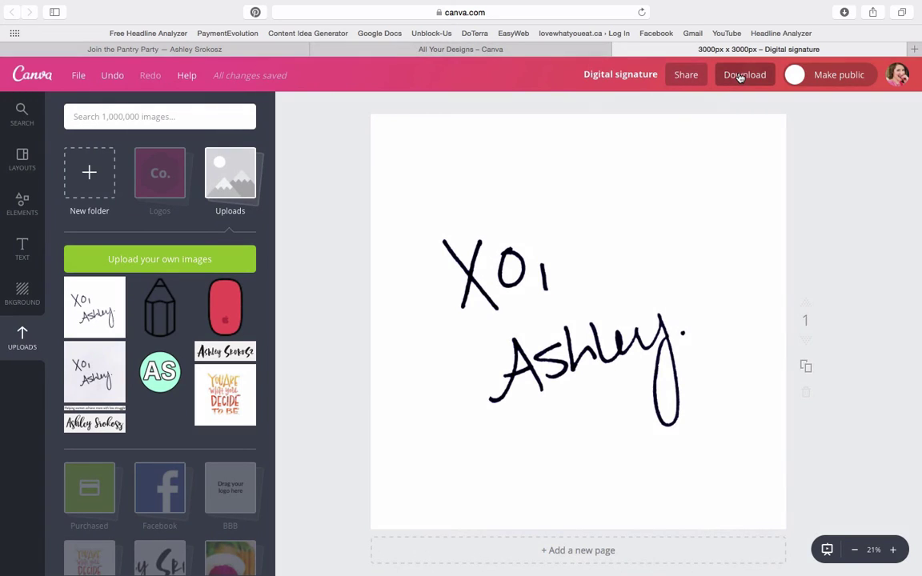
{"action": "left_click", "coordinate": [740, 77]}
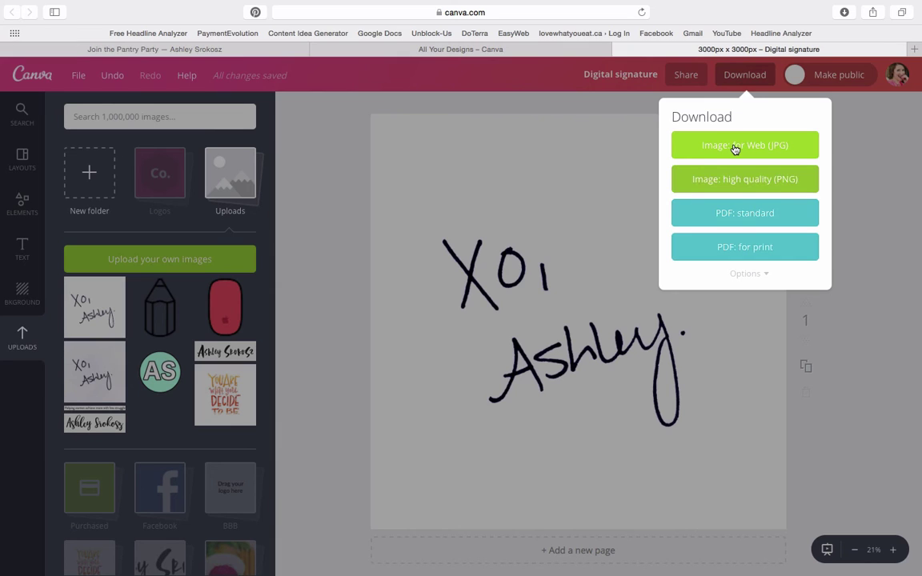
{"action": "left_click", "coordinate": [734, 147]}
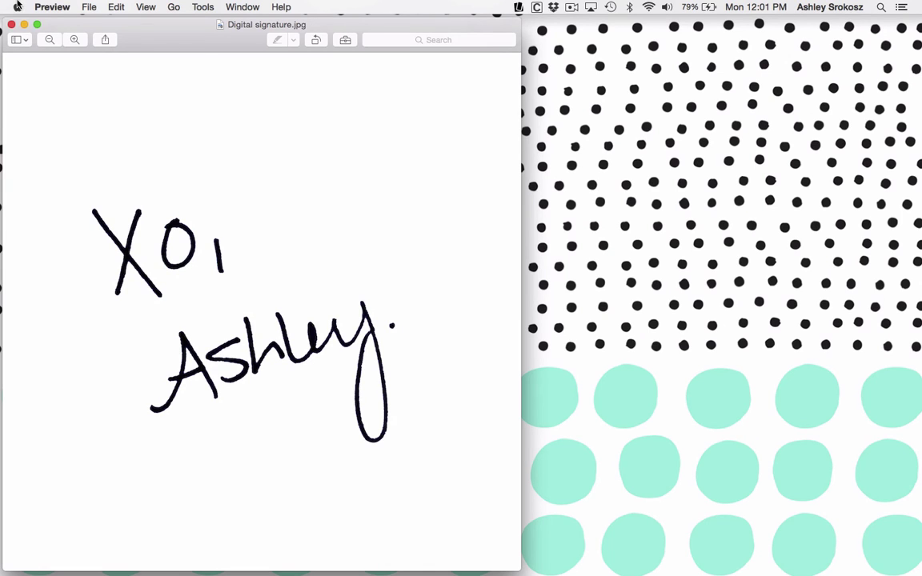
- Close the JPG preview and scroll the Squarespace page editor down to the old signature
{"action": "left_click", "coordinate": [11, 25]}
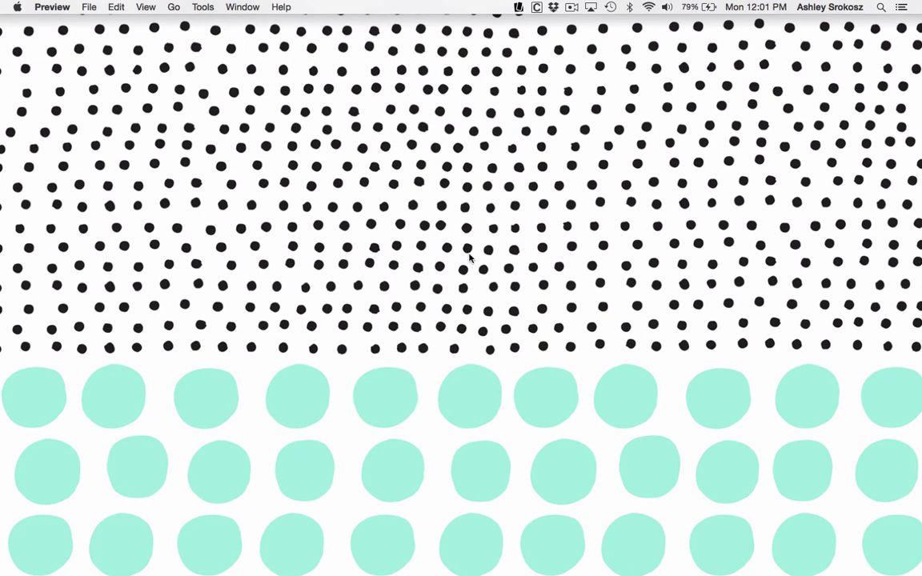
{"action": "left_click", "coordinate": [179, 560]}
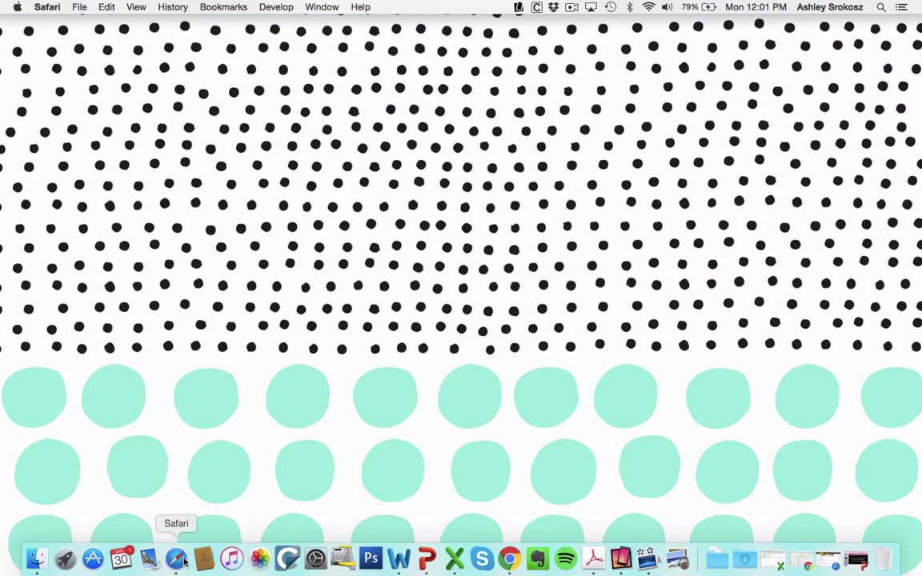
{"action": "left_click", "coordinate": [263, 50]}
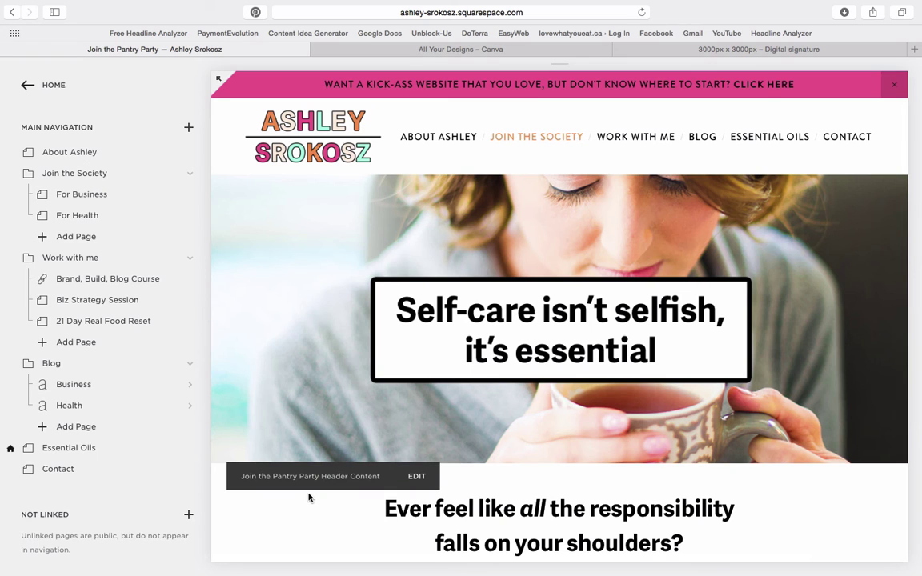
{"action": "scroll", "coordinate": [432, 528], "scroll_direction": "down", "scroll_amount": 10}
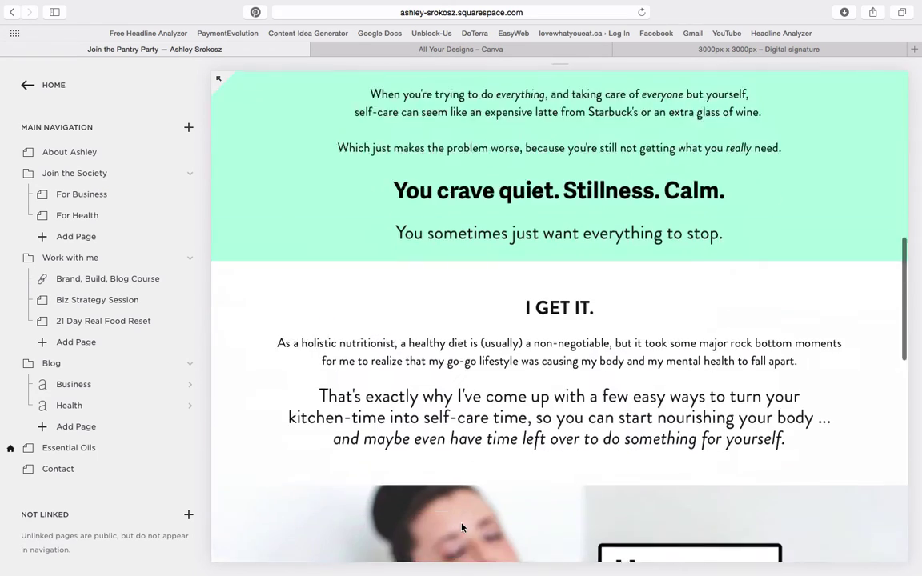
{"action": "scroll", "coordinate": [461, 527], "scroll_direction": "down", "scroll_amount": 10}
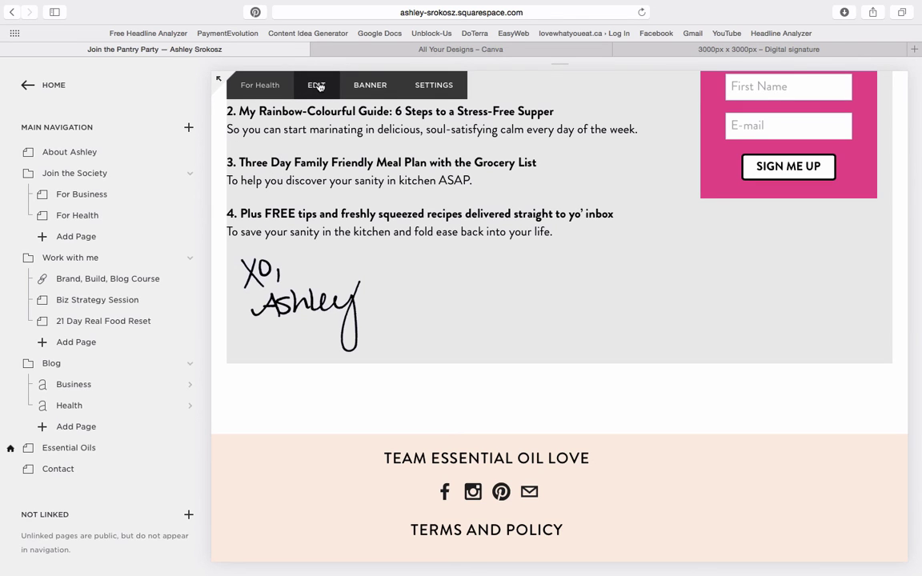
- Delete the old signature image block and the empty spacer block from the For Health page
{"action": "left_click", "coordinate": [317, 86]}
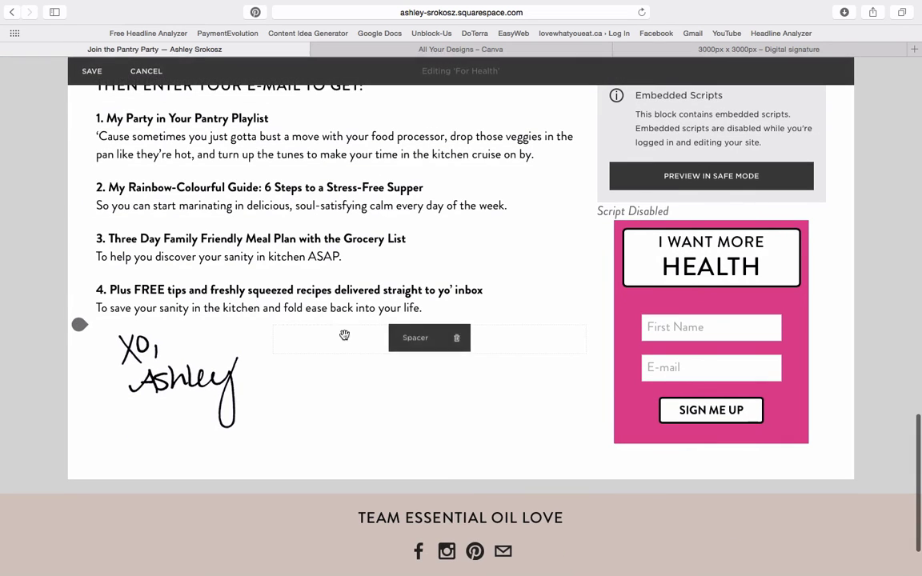
{"action": "left_click", "coordinate": [228, 337]}
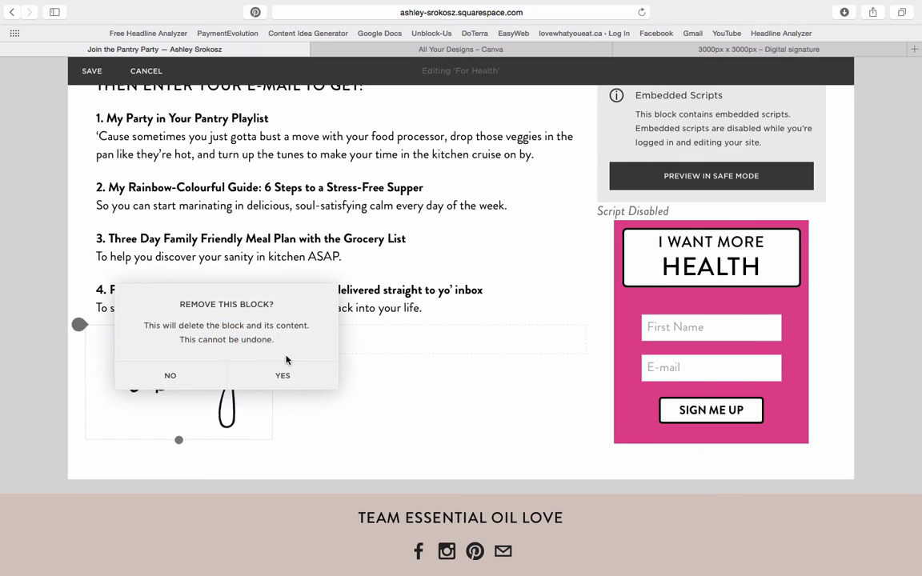
{"action": "left_click", "coordinate": [289, 383]}
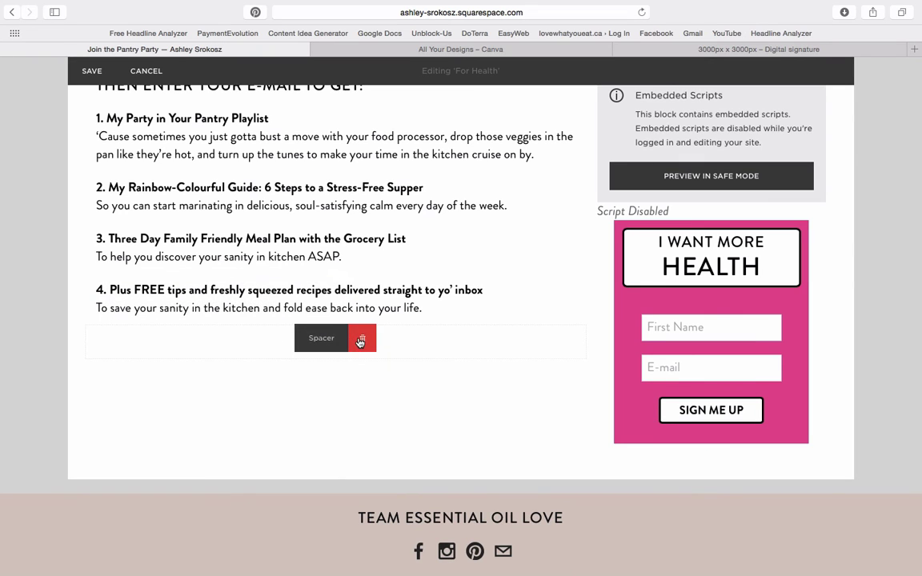
{"action": "left_click", "coordinate": [362, 337]}
{"action": "left_click", "coordinate": [420, 376]}
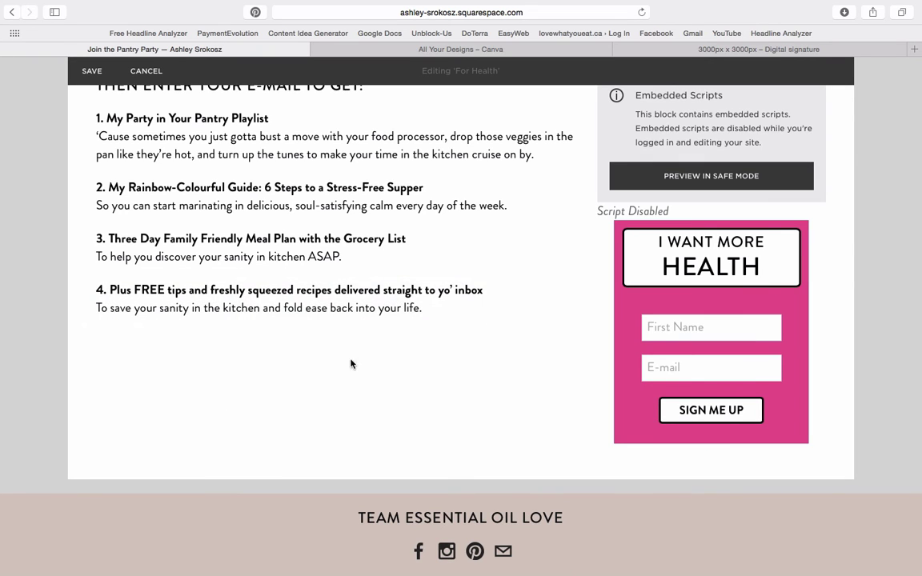
- Insert an image block with Digital signature.jpg, set to Do Not Display Caption
{"action": "left_click", "coordinate": [86, 324]}
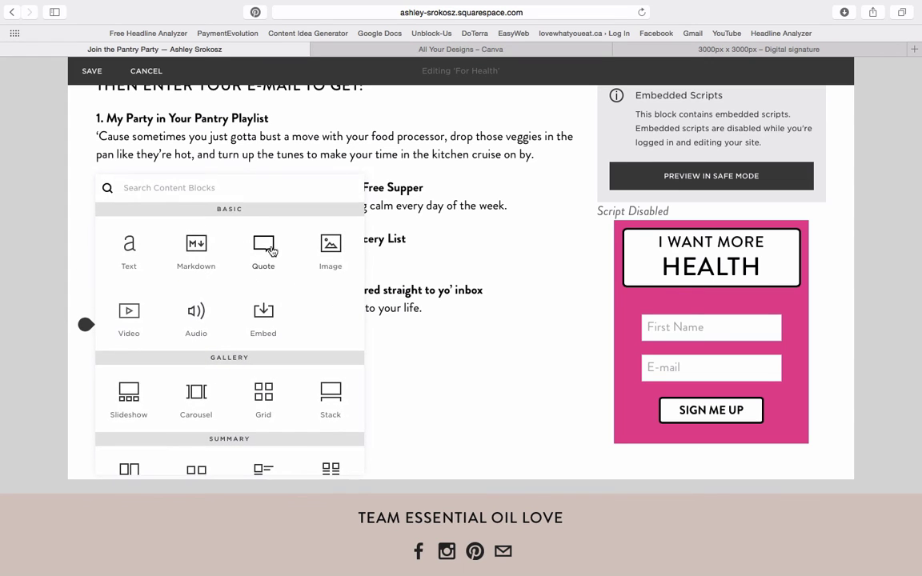
{"action": "left_click", "coordinate": [332, 249]}
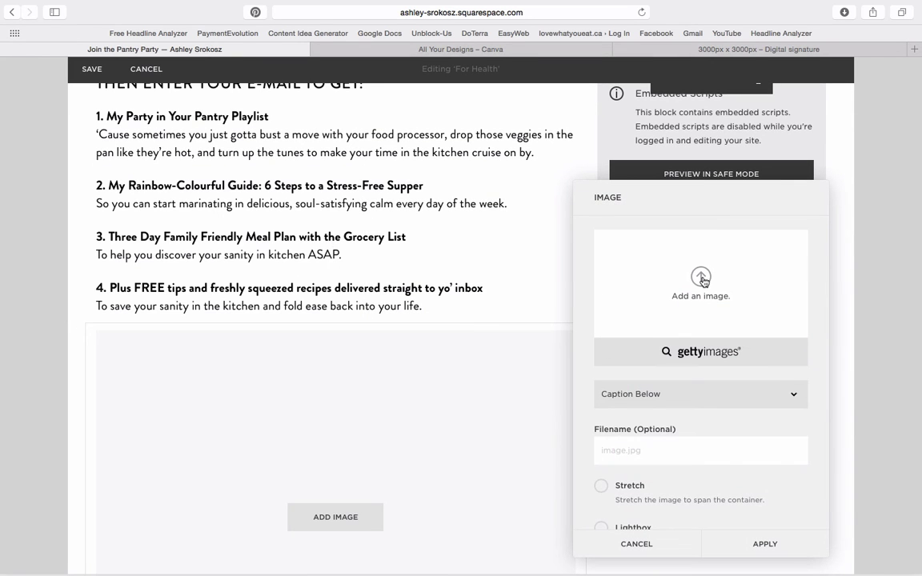
{"action": "left_click", "coordinate": [701, 279]}
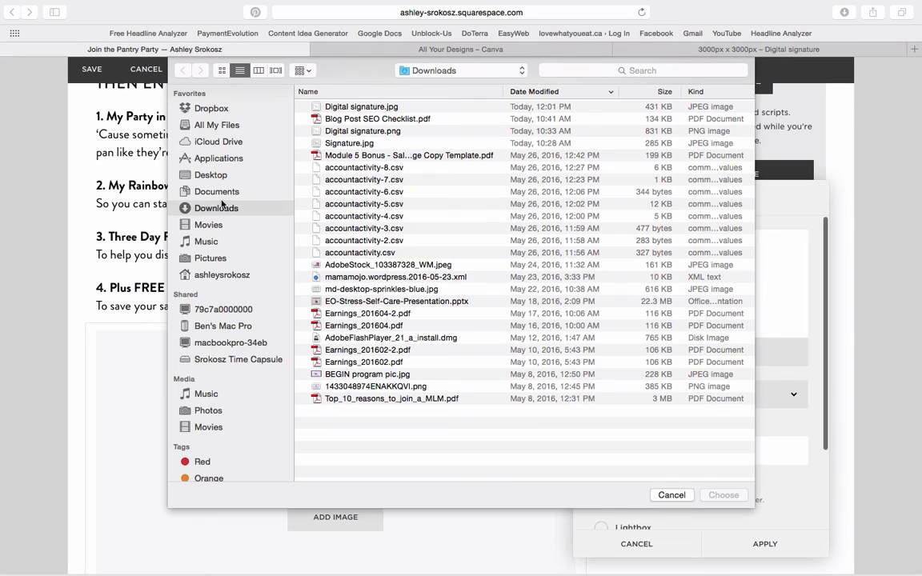
{"action": "double_click", "coordinate": [422, 106]}
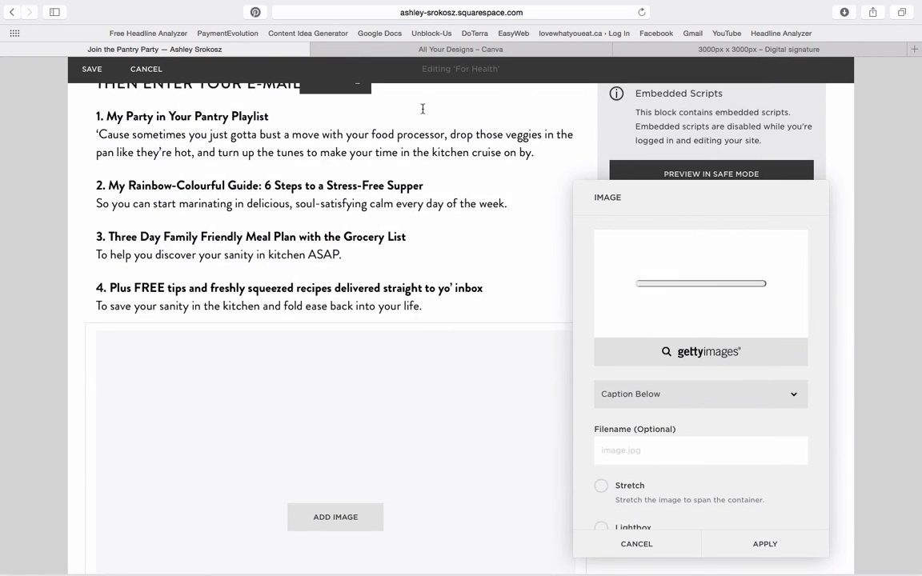
{"action": "left_click", "coordinate": [699, 372]}
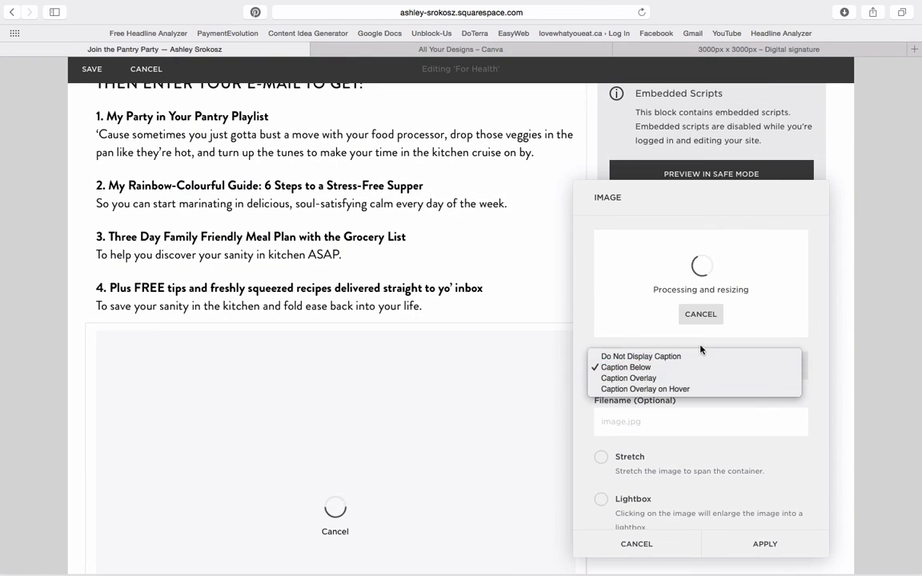
{"action": "left_click", "coordinate": [699, 357]}
{"action": "scroll", "coordinate": [709, 383], "scroll_direction": "down", "scroll_amount": 3}
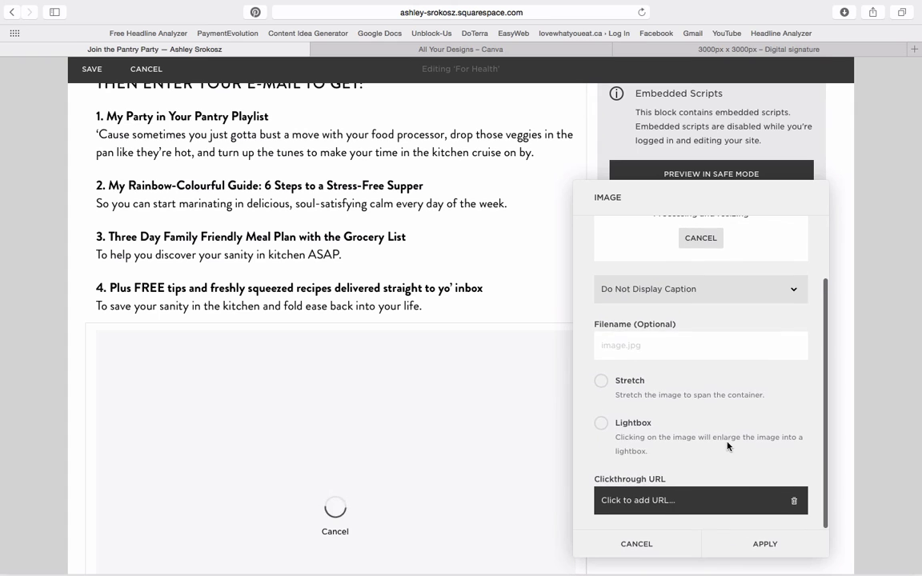
{"action": "left_click", "coordinate": [758, 543]}
- Drop a spacer beside the signature image and narrow its column to shrink the signature
{"action": "scroll", "coordinate": [520, 487], "scroll_direction": "down", "scroll_amount": 5}
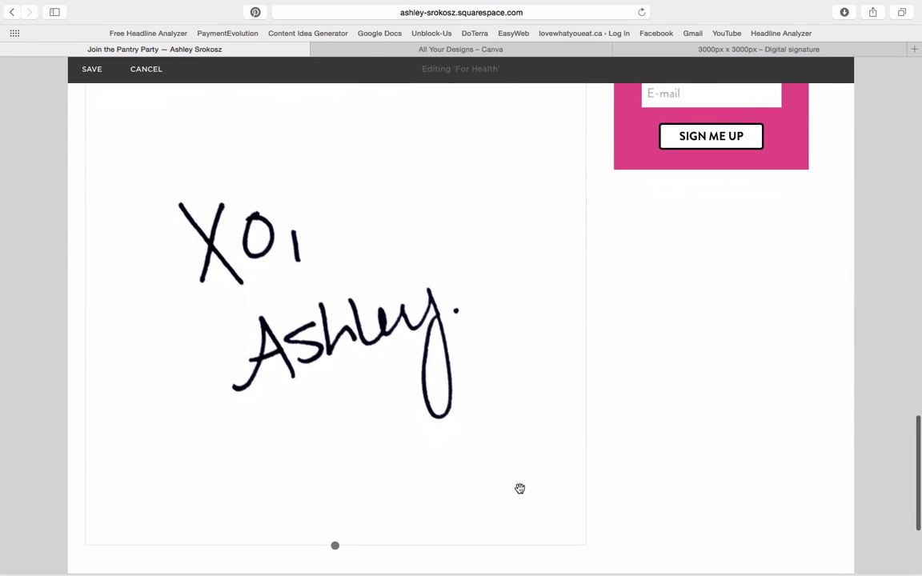
{"action": "scroll", "coordinate": [477, 347], "scroll_direction": "up", "scroll_amount": 2}
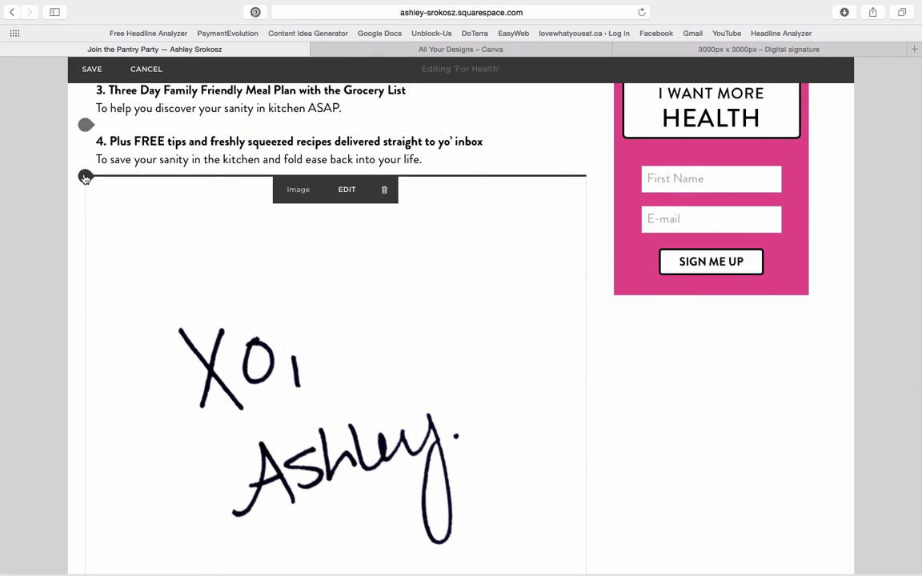
{"action": "left_click", "coordinate": [84, 176]}
{"action": "scroll", "coordinate": [190, 272], "scroll_direction": "down", "scroll_amount": 5}
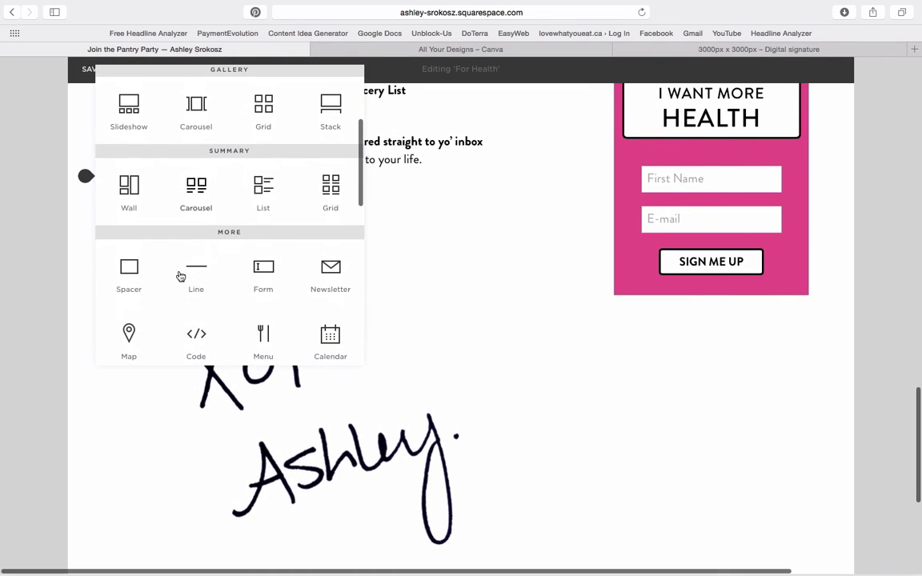
{"action": "left_click", "coordinate": [134, 272]}
{"action": "mouse_move", "coordinate": [226, 198]}
{"action": "left_mouse_down"}
{"action": "mouse_move", "coordinate": [414, 242]}
{"action": "mouse_move", "coordinate": [518, 323]}
{"action": "mouse_move", "coordinate": [508, 346]}
{"action": "mouse_move", "coordinate": [490, 347]}
{"action": "mouse_move", "coordinate": [472, 374]}
{"action": "left_mouse_up"}
{"action": "left_click_drag", "start_coordinate": [335, 191], "coordinate": [253, 199]}
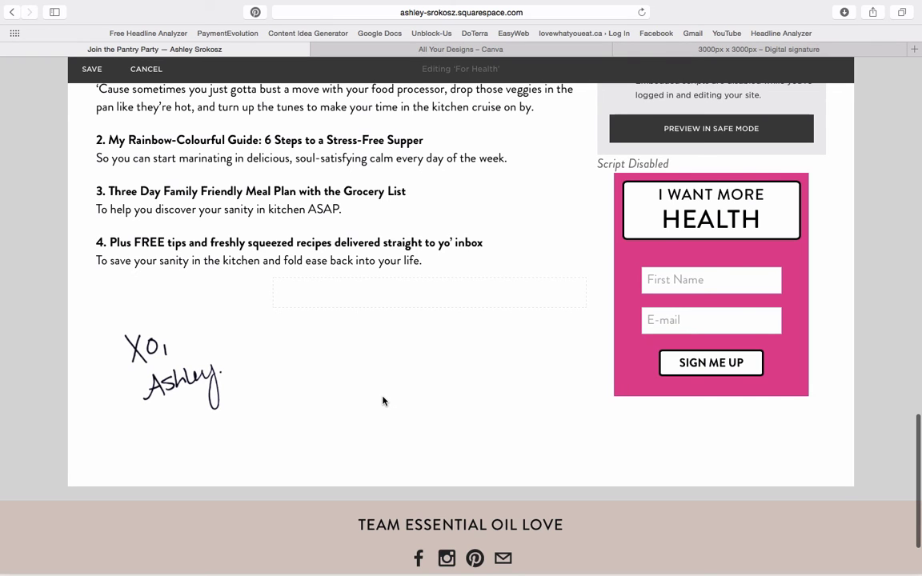
- Load app.convertkit.com in a new tab and start a new broadcast to all 3,206 subscribers
{"action": "key", "text": "super+t"}
{"action": "type", "text": "app."}
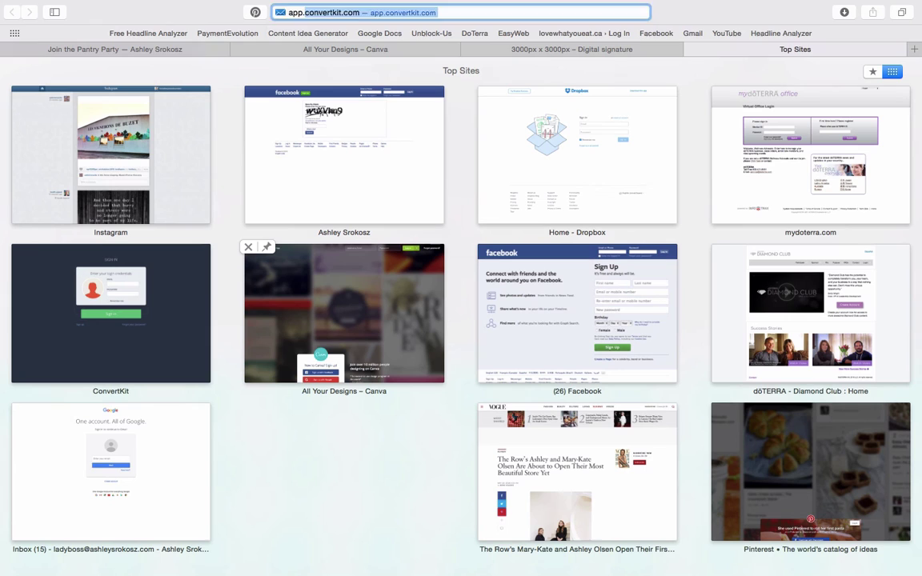
{"action": "key", "text": "Return"}
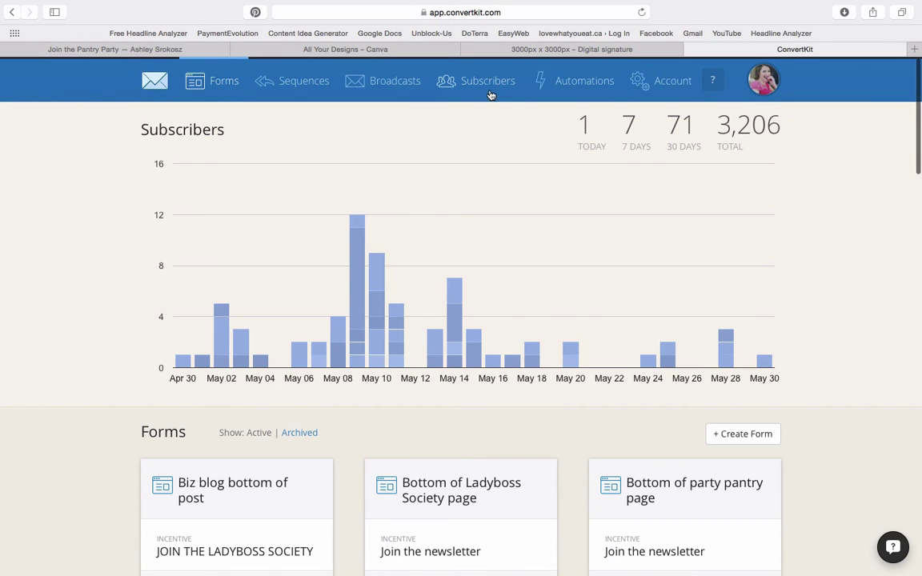
{"action": "left_click", "coordinate": [384, 85]}
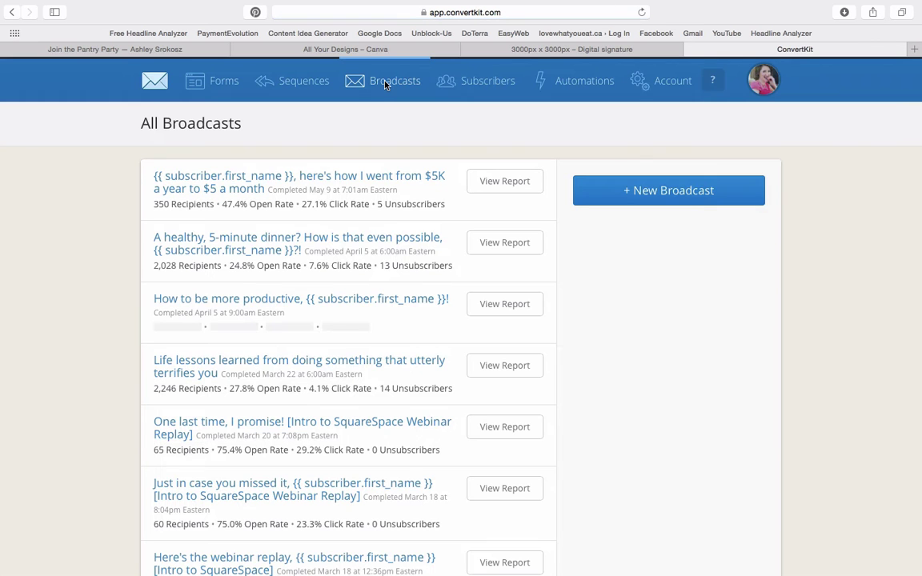
{"action": "left_click", "coordinate": [693, 192]}
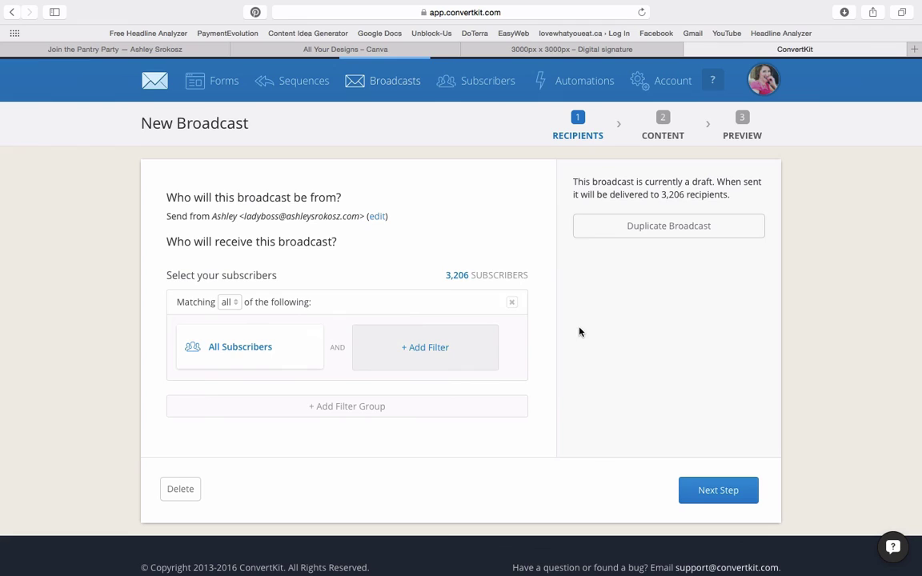
{"action": "scroll", "coordinate": [542, 372], "scroll_direction": "down", "scroll_amount": 1}
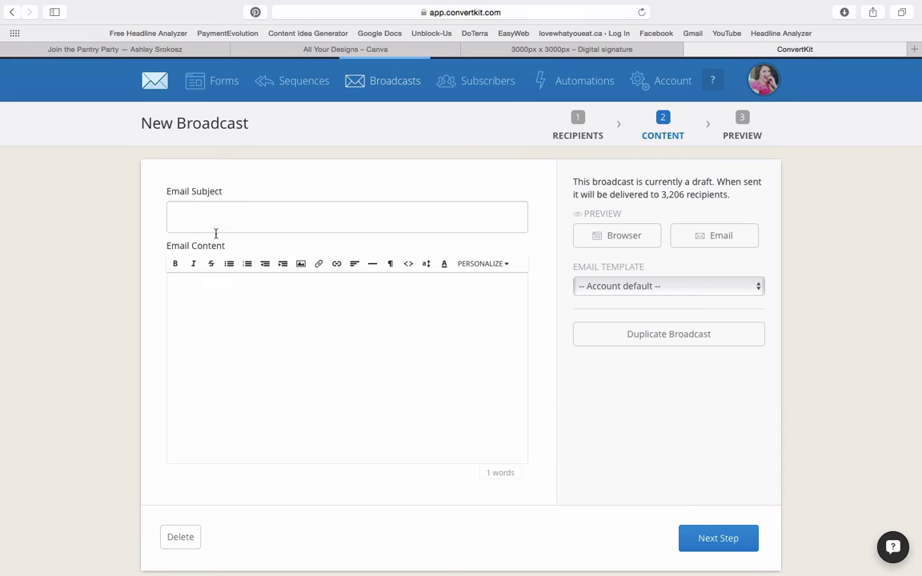
- Write 'Hey there, here's my digital signature' in the email body and insert Digital signature.jpg below it
{"action": "left_click", "coordinate": [225, 339]}
{"action": "type", "text": "Hey there, here's my digital signature!"}
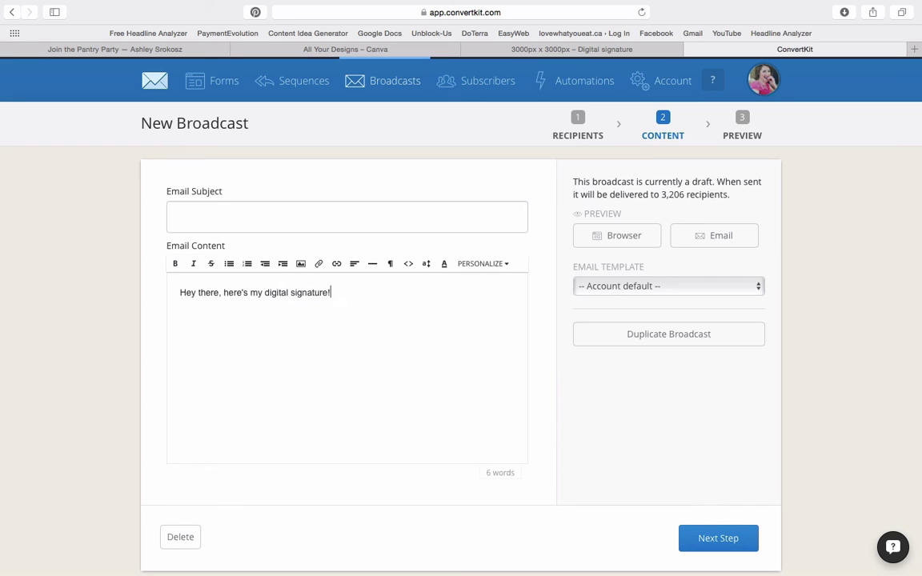
{"action": "left_click", "coordinate": [301, 263]}
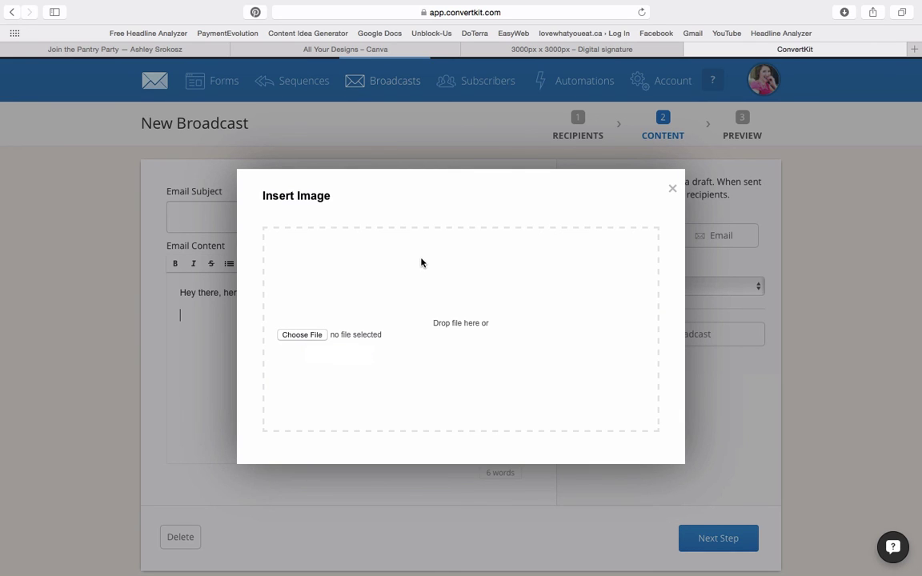
{"action": "left_click", "coordinate": [314, 334]}
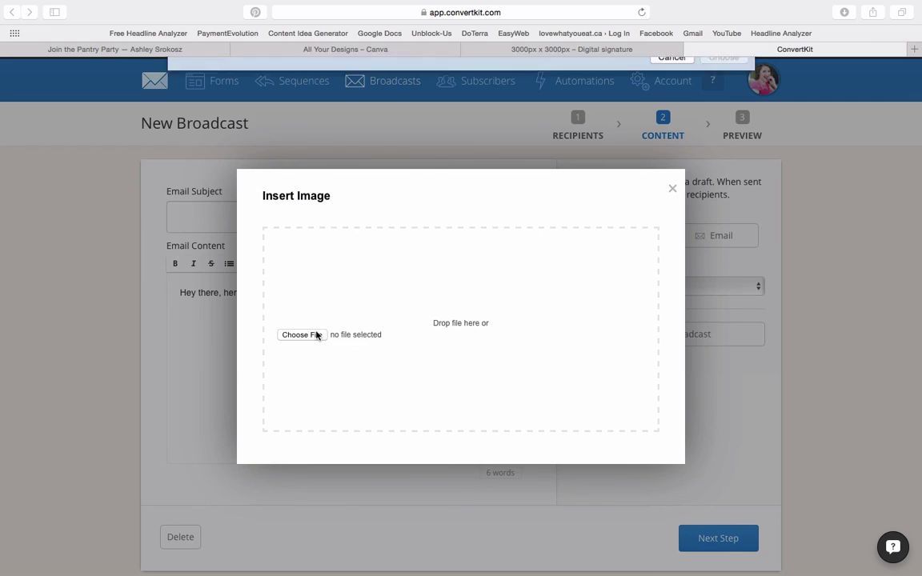
{"action": "double_click", "coordinate": [353, 106]}
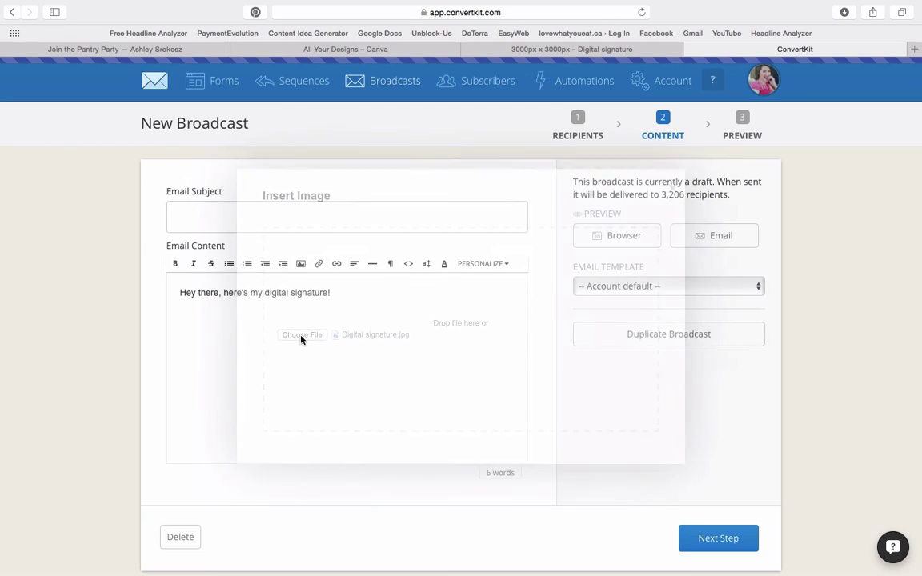
- Shrink the inserted signature image to a small size by dragging its corner handle twice
{"action": "scroll", "coordinate": [430, 354], "scroll_direction": "down", "scroll_amount": 1}
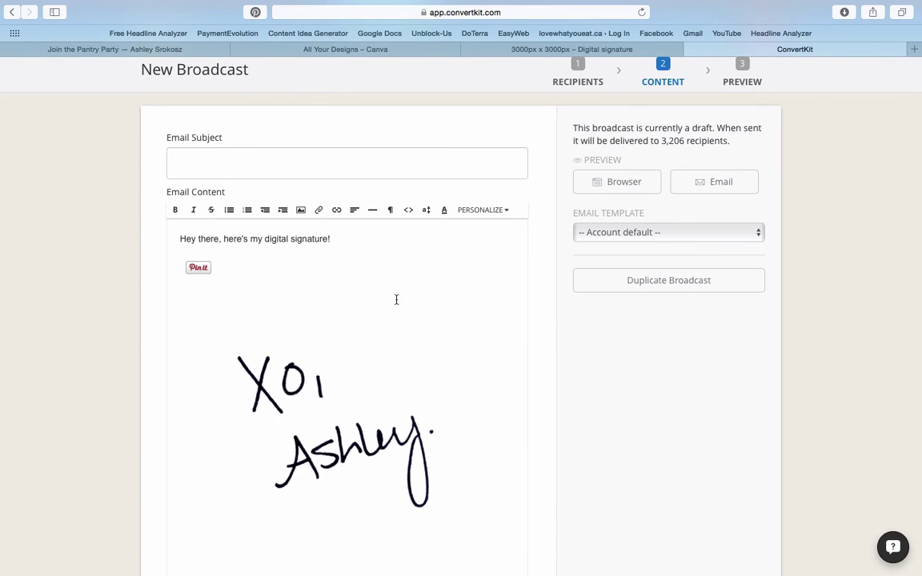
{"action": "scroll", "coordinate": [356, 494], "scroll_direction": "down", "scroll_amount": 1}
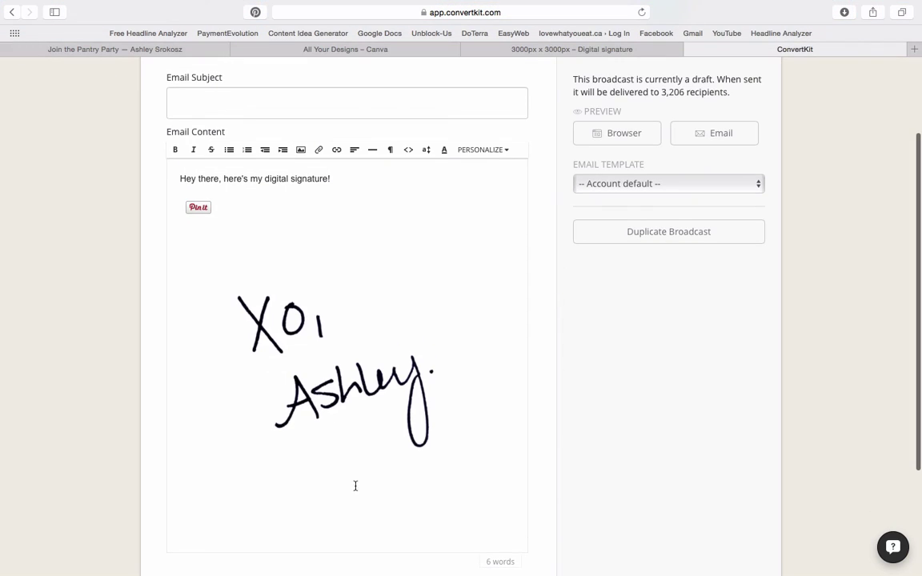
{"action": "left_click", "coordinate": [354, 486]}
{"action": "left_click_drag", "start_coordinate": [513, 529], "coordinate": [417, 409]}
{"action": "left_click", "coordinate": [417, 409]}
{"action": "left_click", "coordinate": [287, 309]}
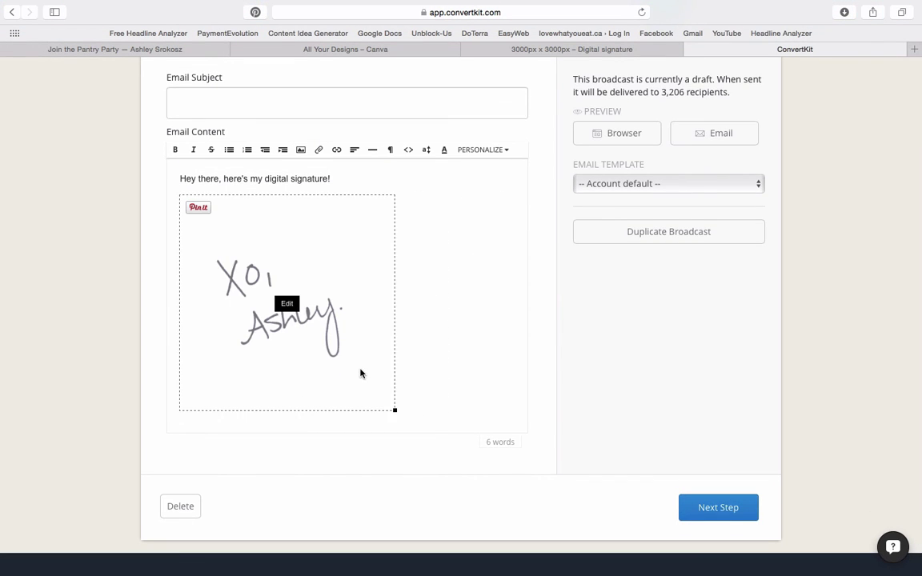
{"action": "left_click_drag", "start_coordinate": [393, 410], "coordinate": [240, 266]}
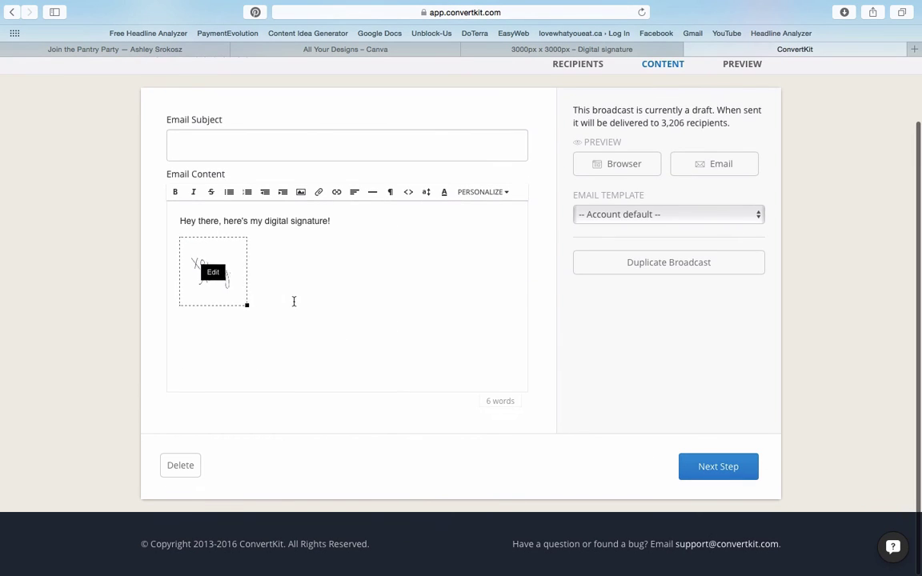
{"action": "left_click", "coordinate": [333, 323]}
{"action": "mouse_move", "coordinate": [243, 280]}
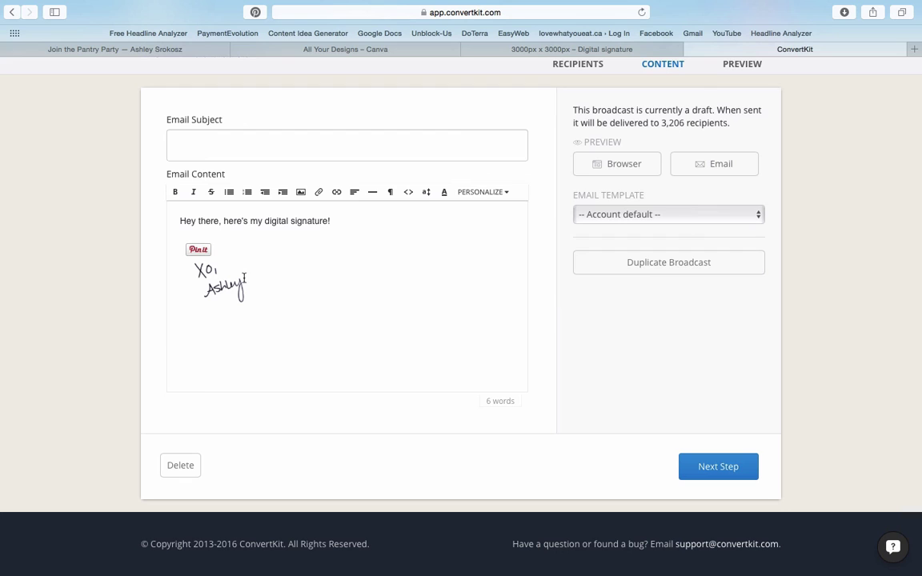